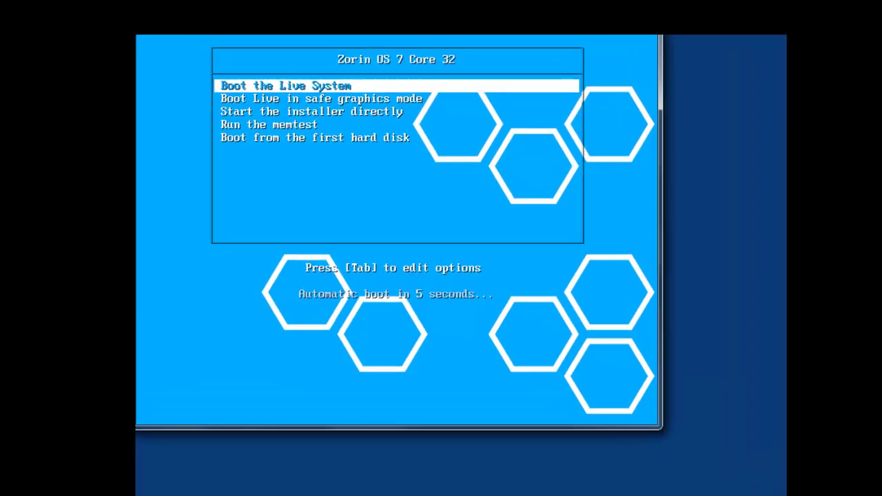
# Step: Review the safe graphics, installer, memory test and hard-disk boot entries, then boot the Live System
pyautogui.press('Down')
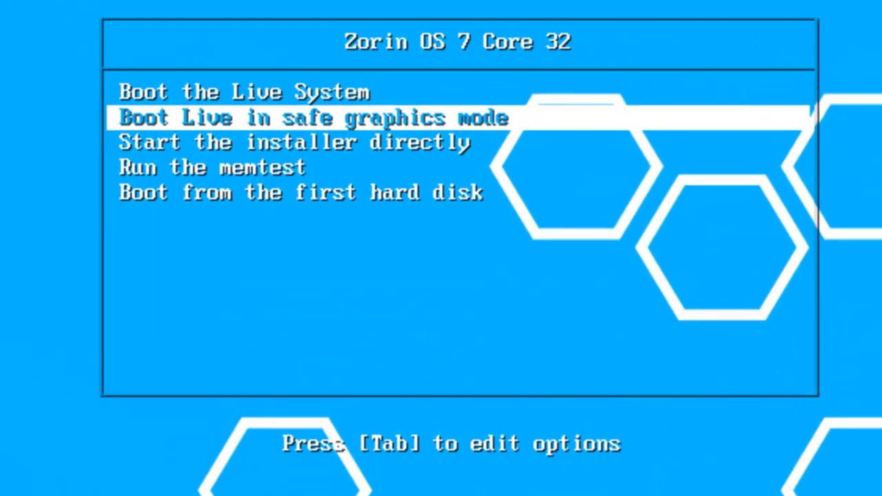
pyautogui.press('Down')
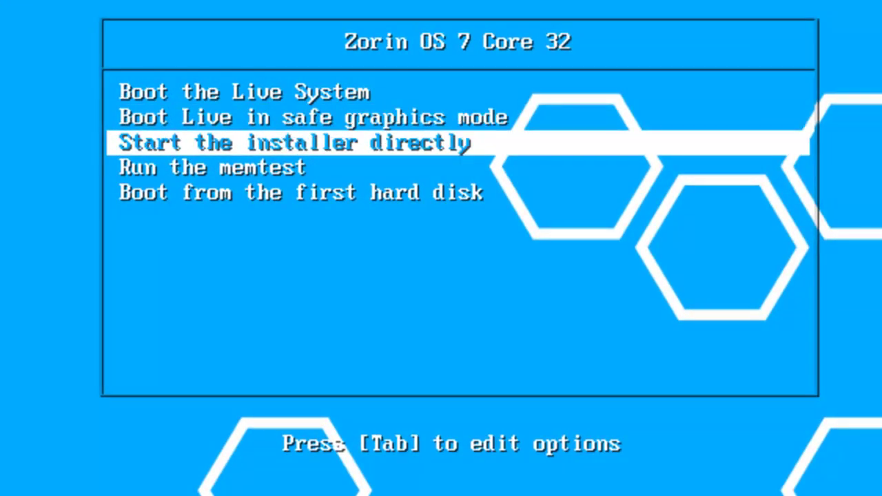
pyautogui.press('Down')
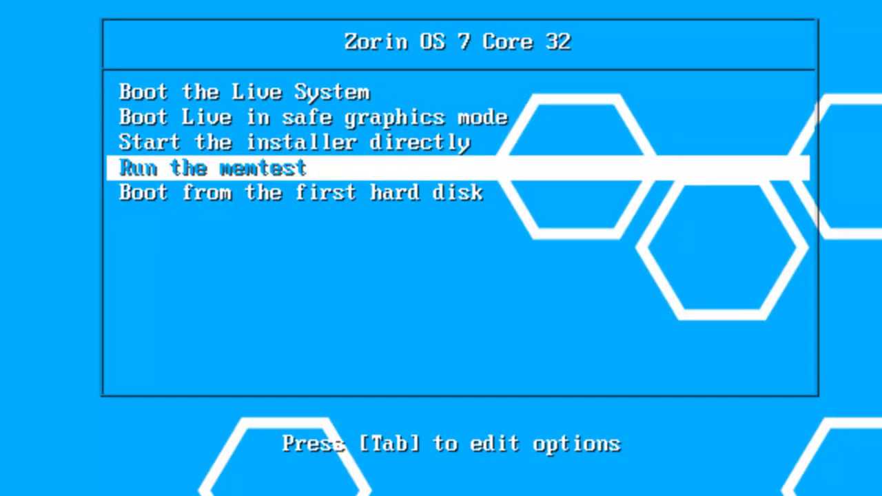
pyautogui.press('Down')
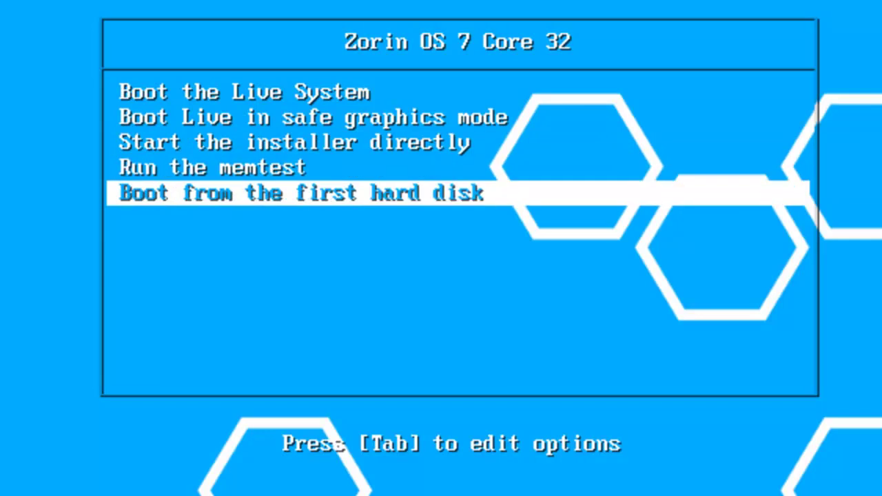
pyautogui.press('Up')
pyautogui.press('Up')
pyautogui.press('Up')
pyautogui.press('Up')
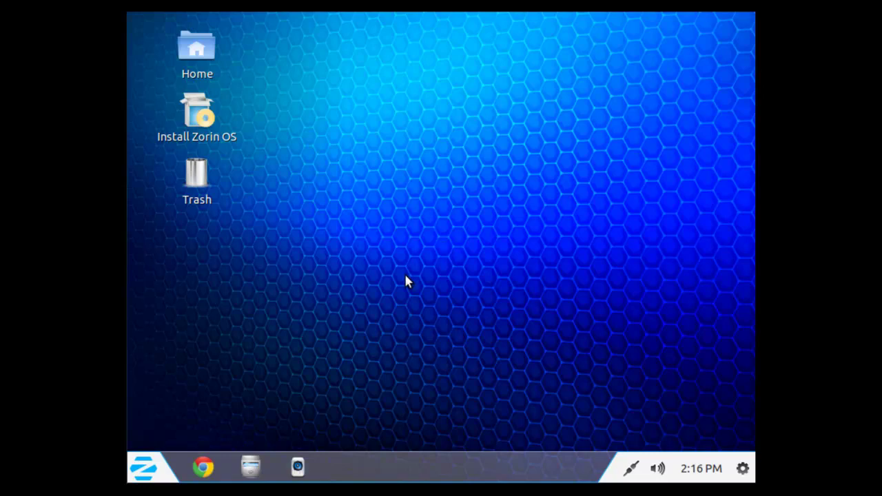
# Step: Browse the Zorin menu to System Tools › Administration to find GParted Partition Editor
pyautogui.click(145, 468)
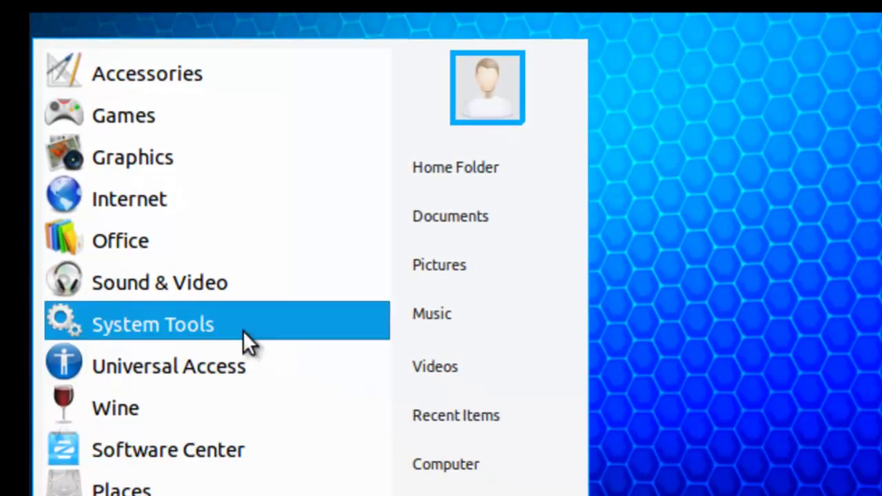
pyautogui.click(243, 330)
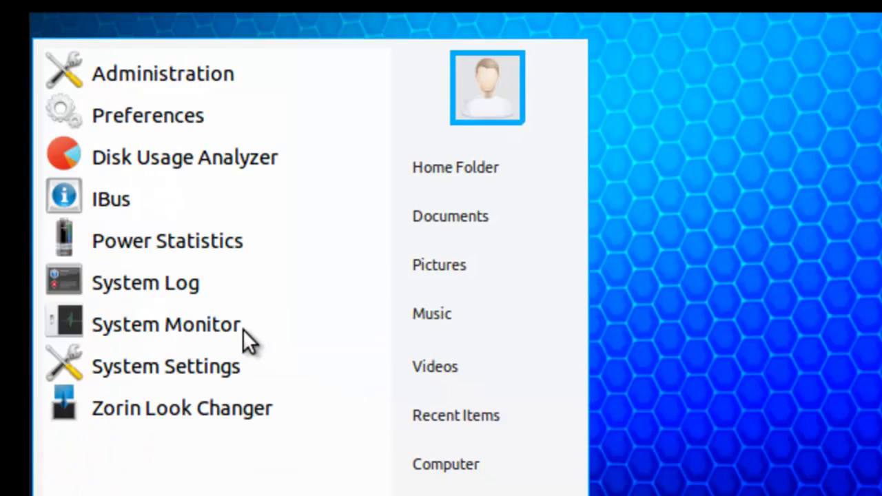
pyautogui.click(232, 79)
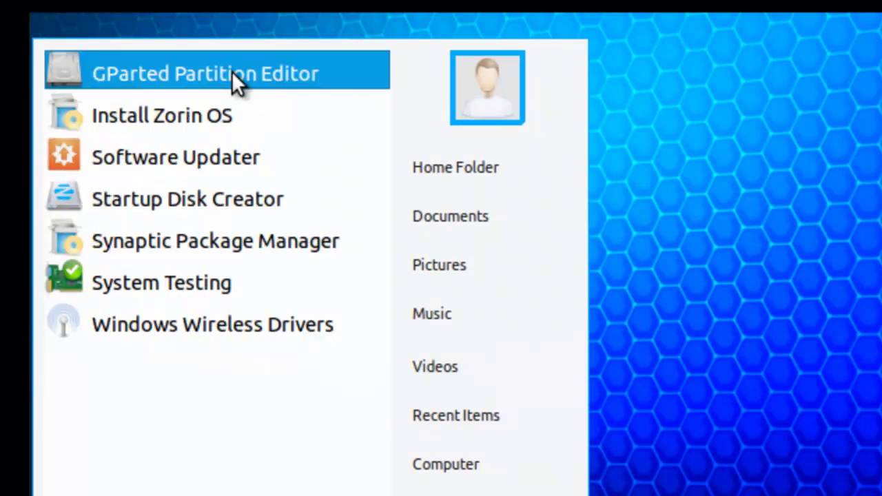
# Step: Launch GParted, select the 20 GiB ext2 partition /dev/sda1 and show its Partition menu
pyautogui.click(345, 72)
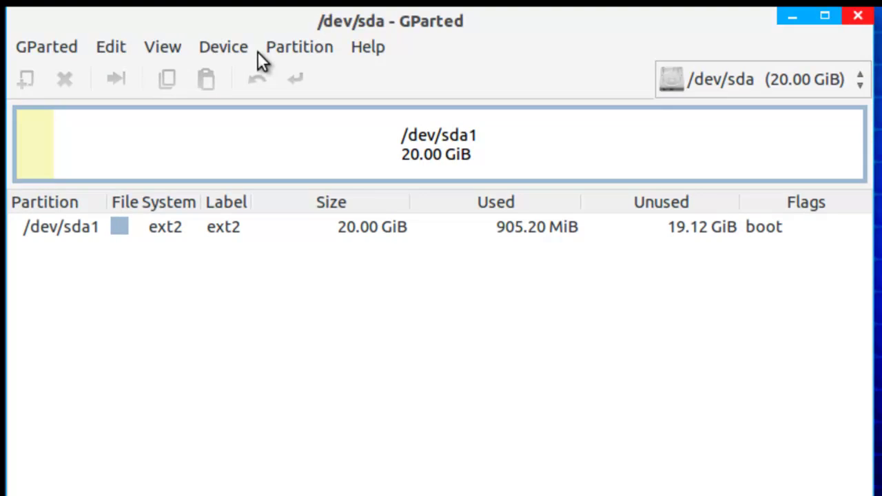
pyautogui.click(250, 132)
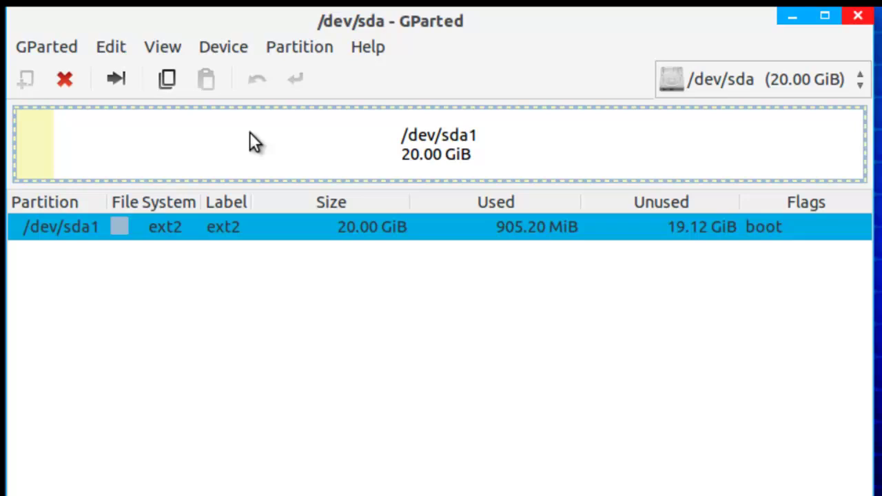
pyautogui.click(297, 50)
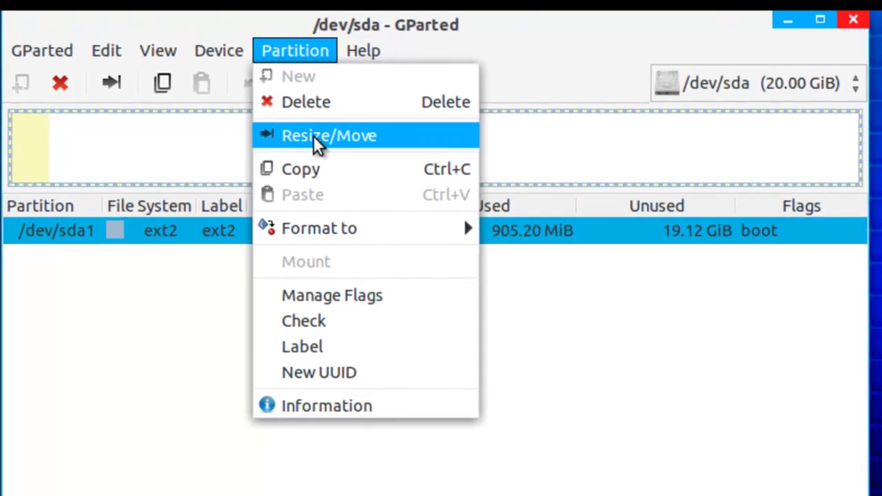
# Step: Resize /dev/sda1 with 10240 MiB free space following, queuing the shrink to 10 GiB
pyautogui.click(318, 132)
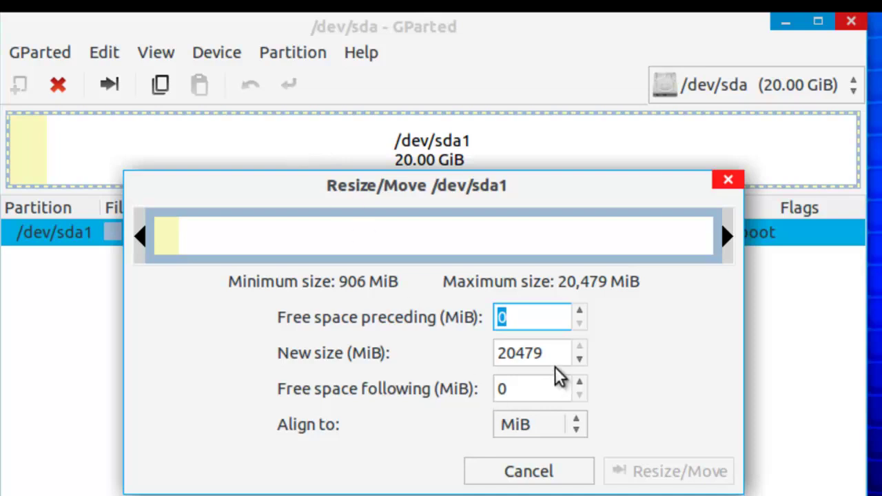
pyautogui.click(535, 399)
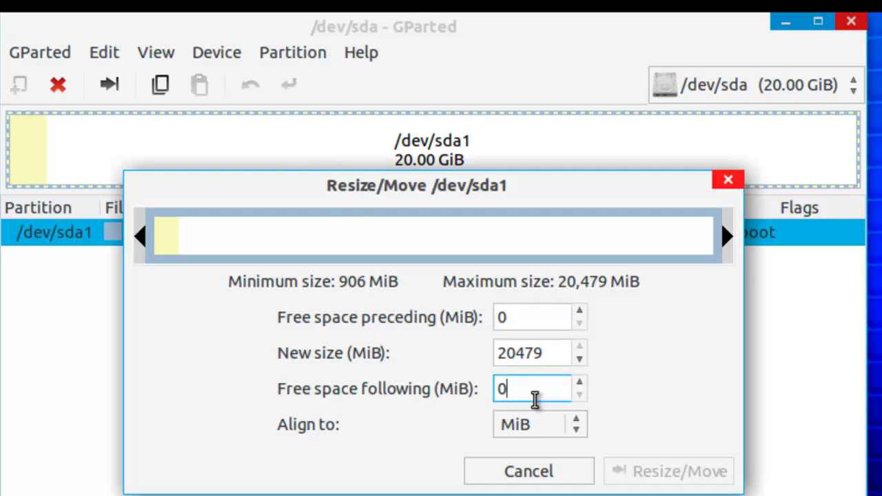
pyautogui.press('BackSpace')
pyautogui.write('10240')
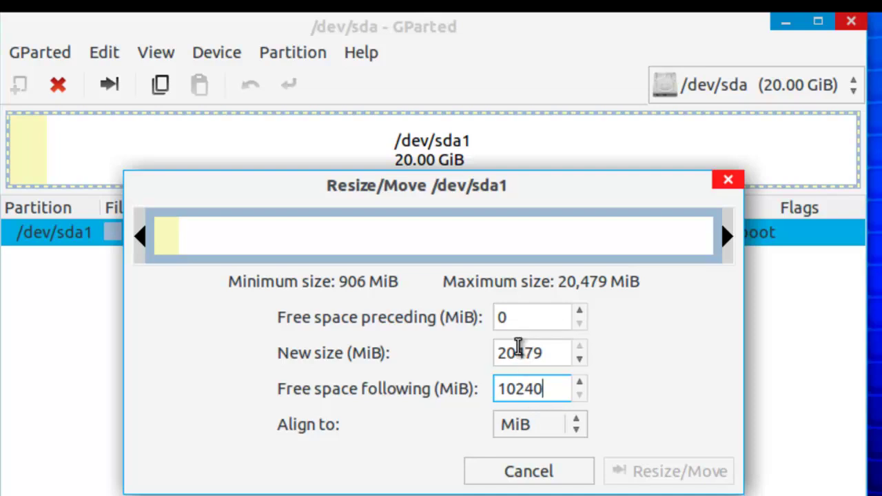
pyautogui.click(513, 353)
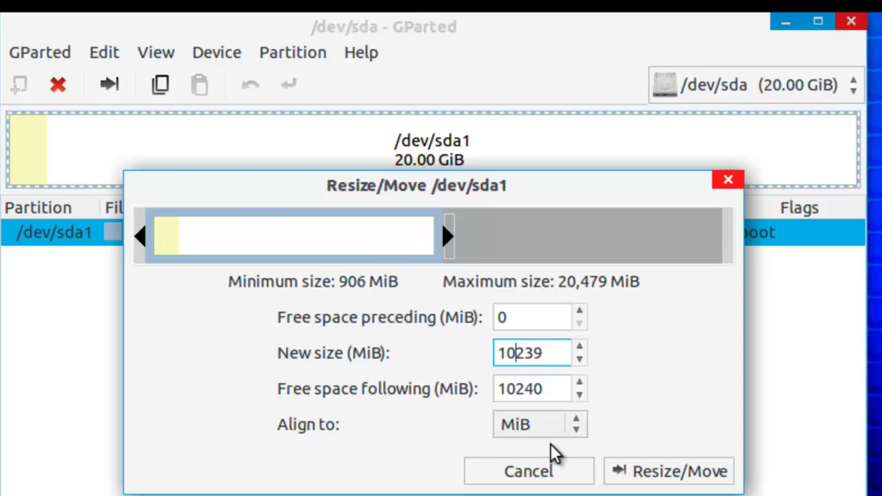
pyautogui.click(643, 474)
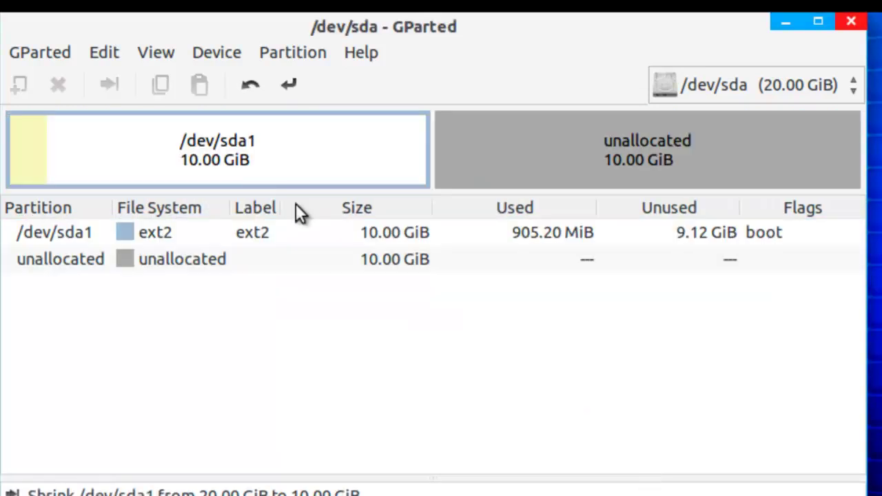
# Step: Apply all pending operations, leaving /dev/sda1 at 10 GiB followed by 10 GiB unallocated
pyautogui.click(103, 53)
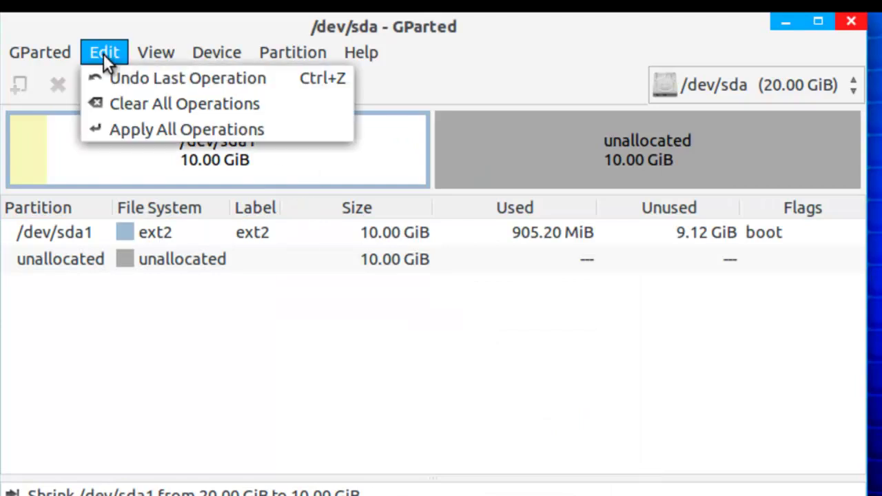
pyautogui.click(136, 132)
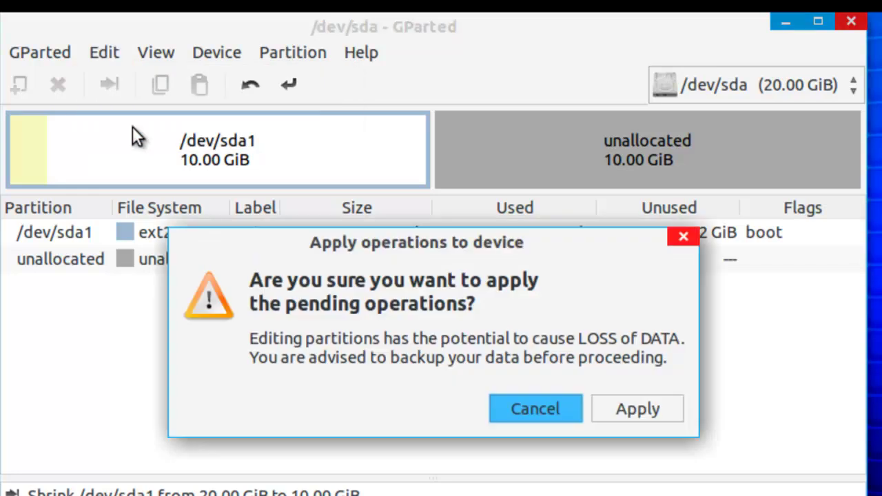
pyautogui.click(621, 410)
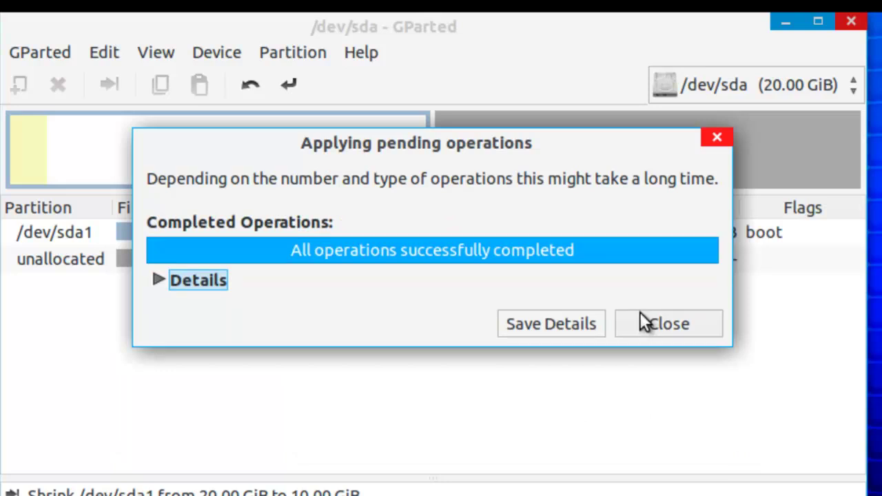
pyautogui.click(645, 322)
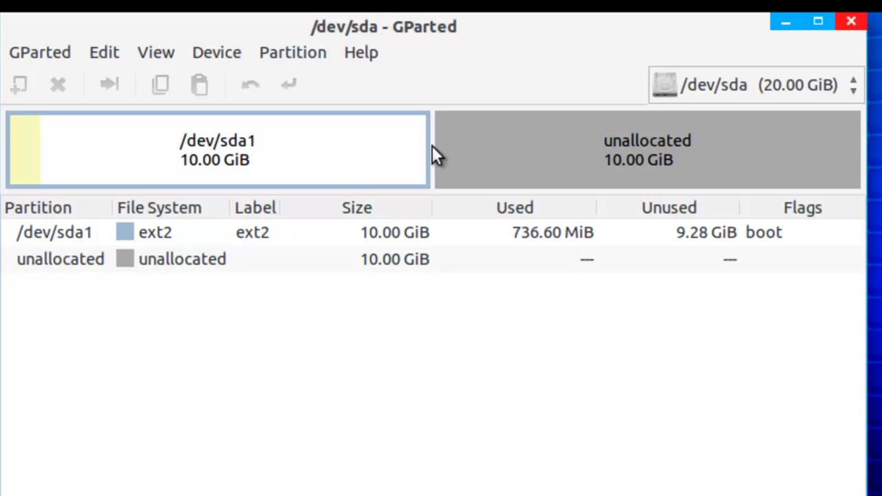
pyautogui.click(228, 162)
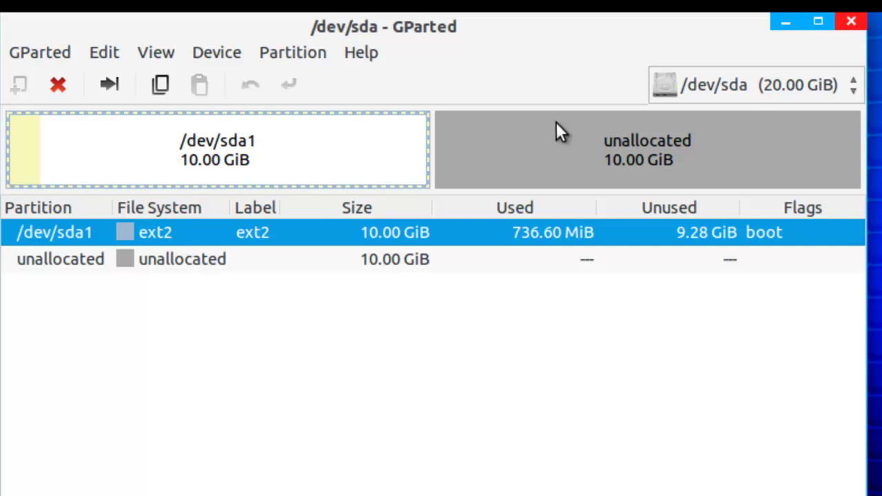
# Step: Close GParted and select the Install Zorin OS desktop icon
pyautogui.click(853, 25)
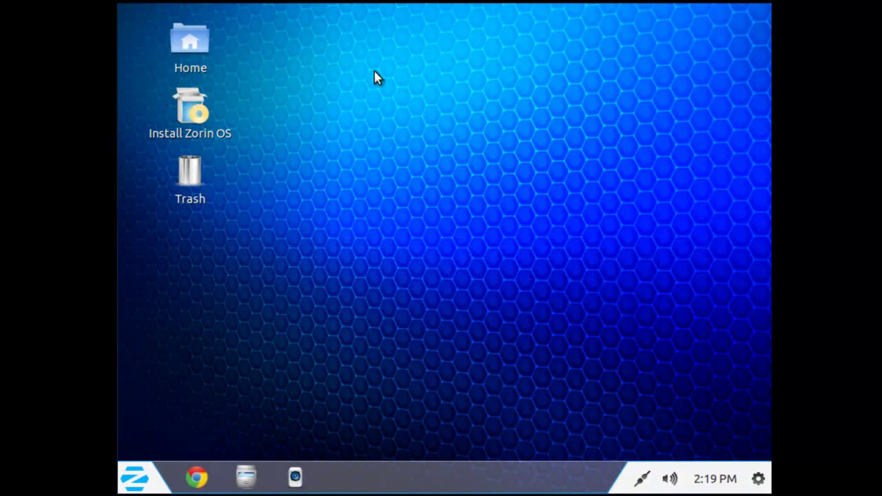
pyautogui.click(185, 122)
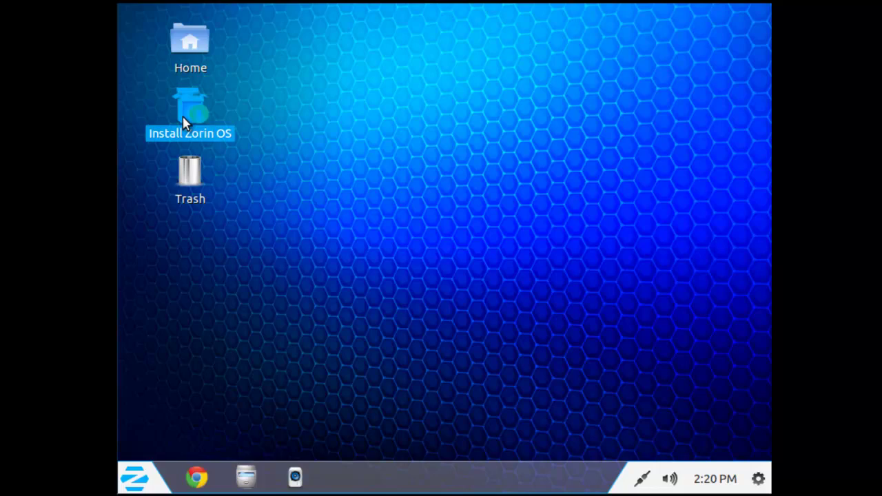
# Step: Launch the installer, continue in English and pass the Preparing to install checks
pyautogui.doubleClick(185, 122)
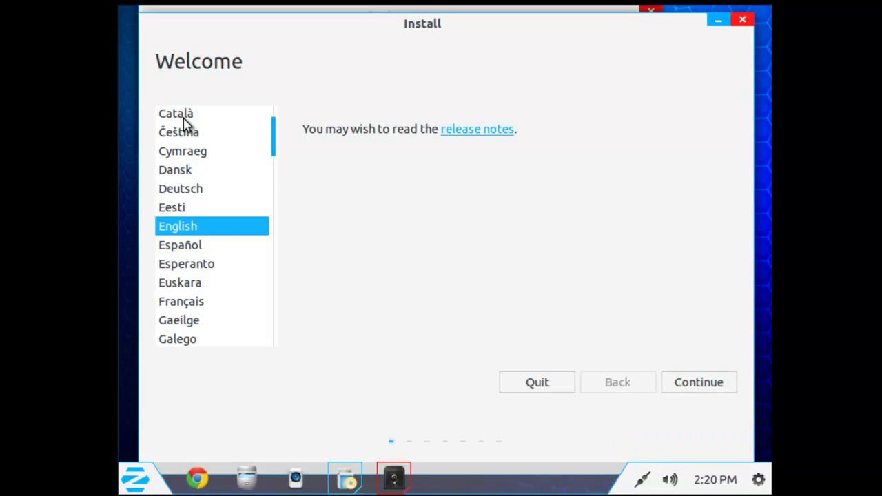
pyautogui.click(682, 390)
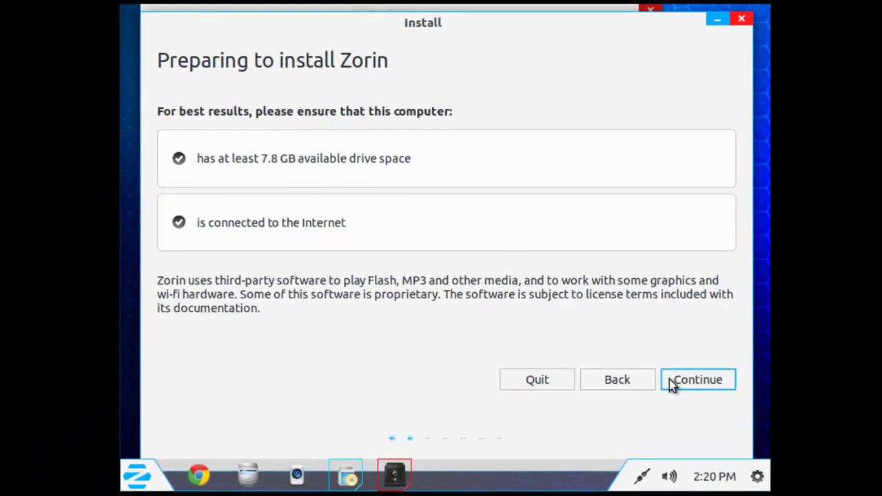
pyautogui.click(670, 379)
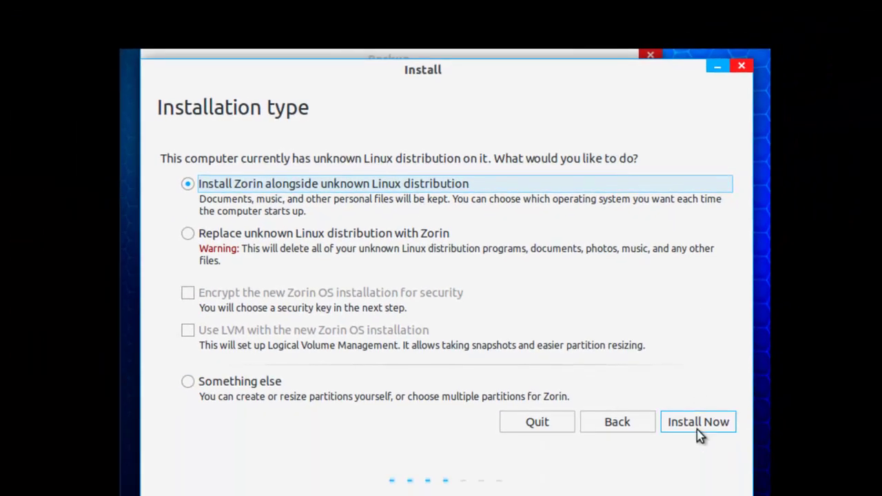
# Step: Install alongside the existing Linux, pick Denver as time zone and keep English (US) keyboard
pyautogui.click(697, 433)
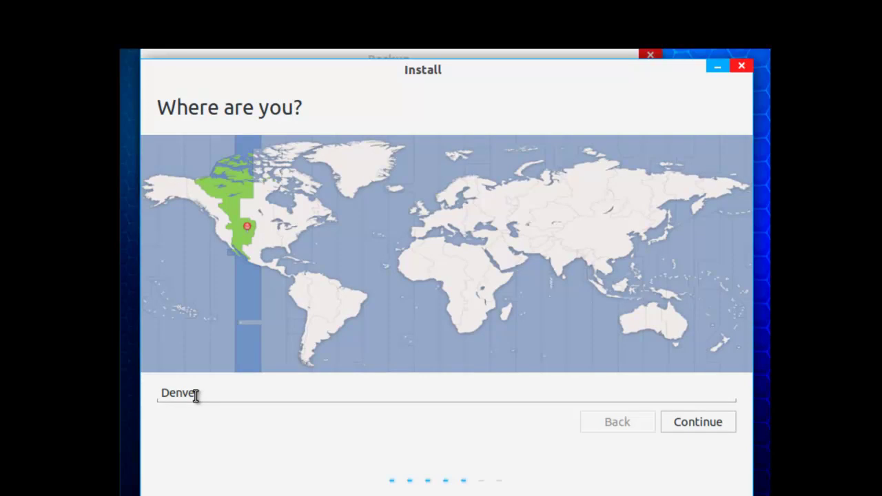
pyautogui.click(242, 237)
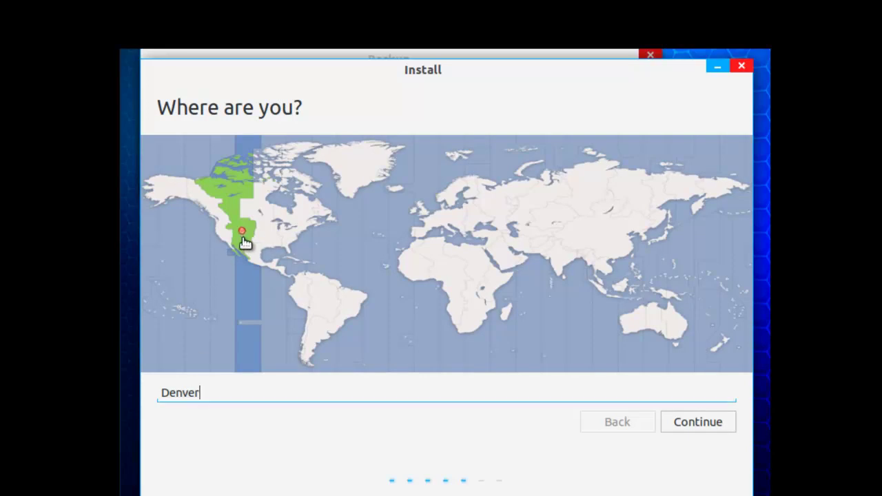
pyautogui.click(717, 429)
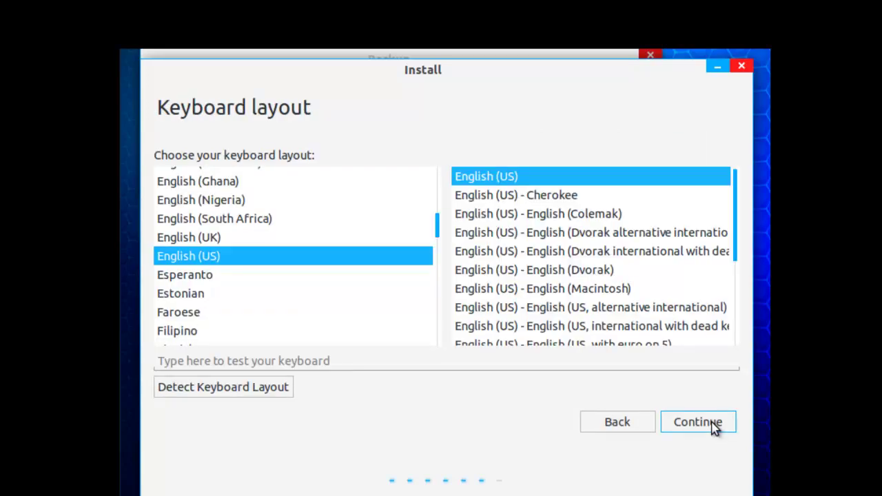
pyautogui.click(715, 426)
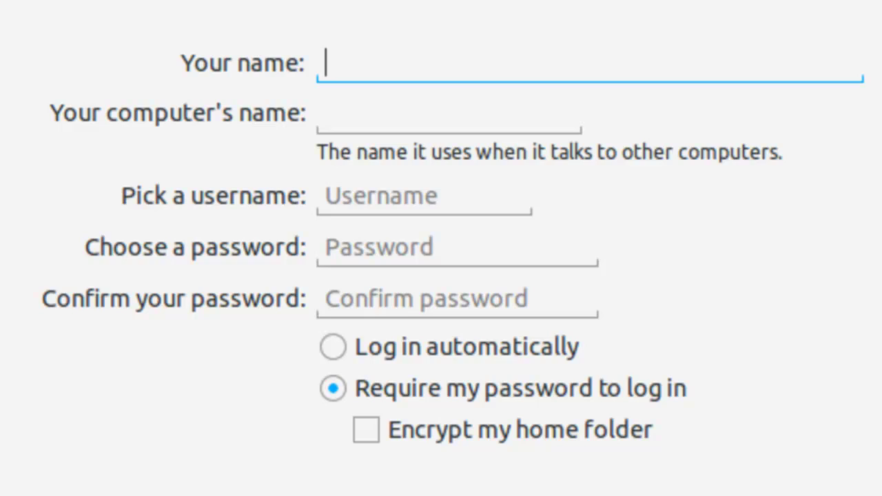
# Step: Enter the full name 'Zorin7Core', set computer name Zorin7CoreVMX, and type the account password
pyautogui.write('Z')
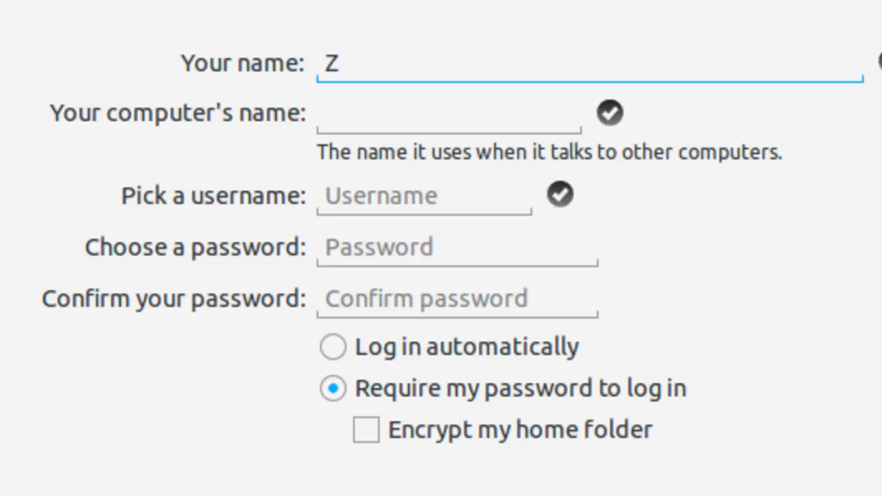
pyautogui.write('or')
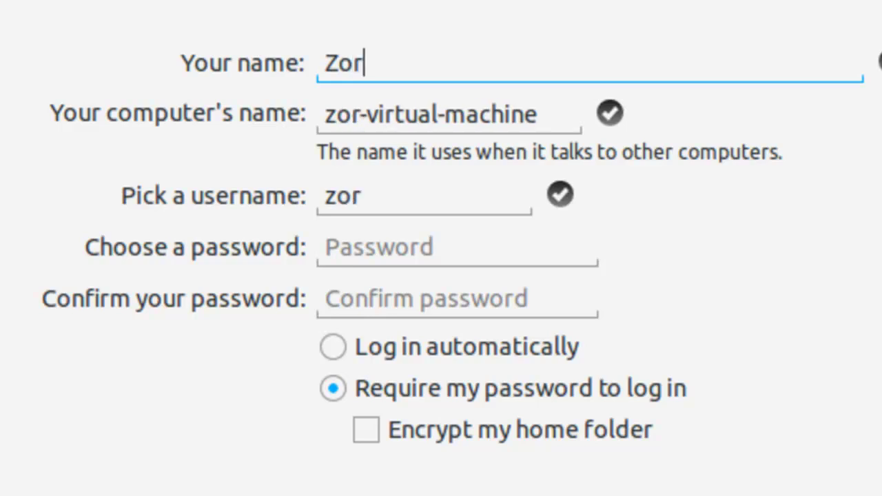
pyautogui.write('in7Core')
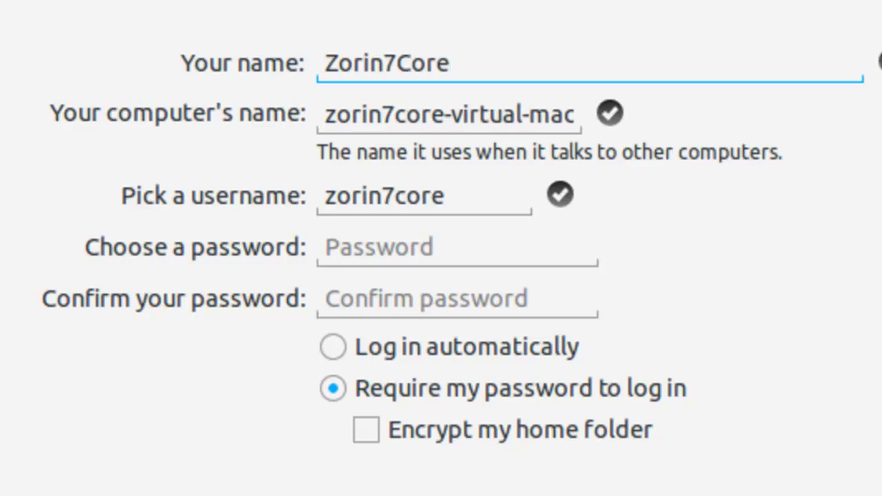
pyautogui.press('Left')
pyautogui.press('Left')
pyautogui.press('Left')
pyautogui.press('Left')
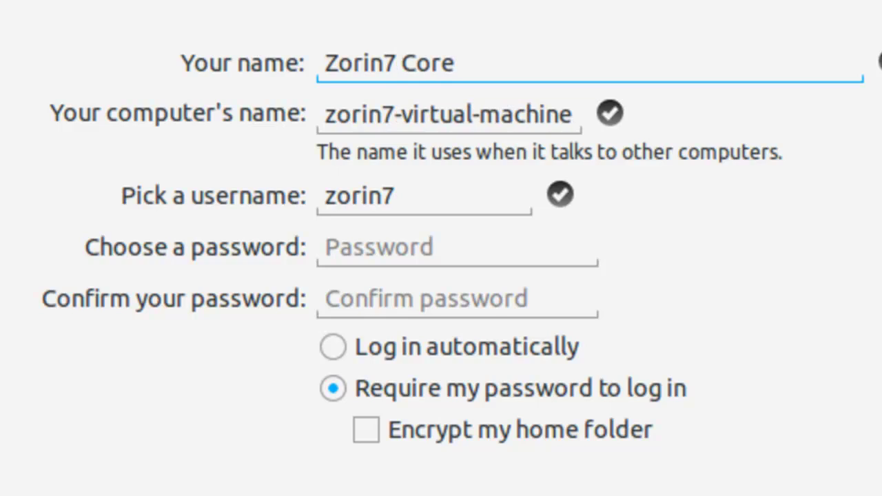
pyautogui.click(330, 124)
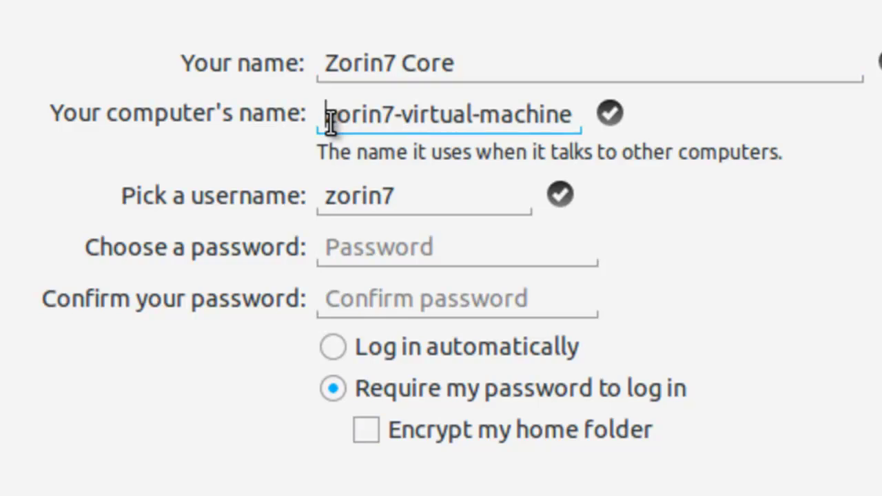
pyautogui.tripleClick(331, 124)
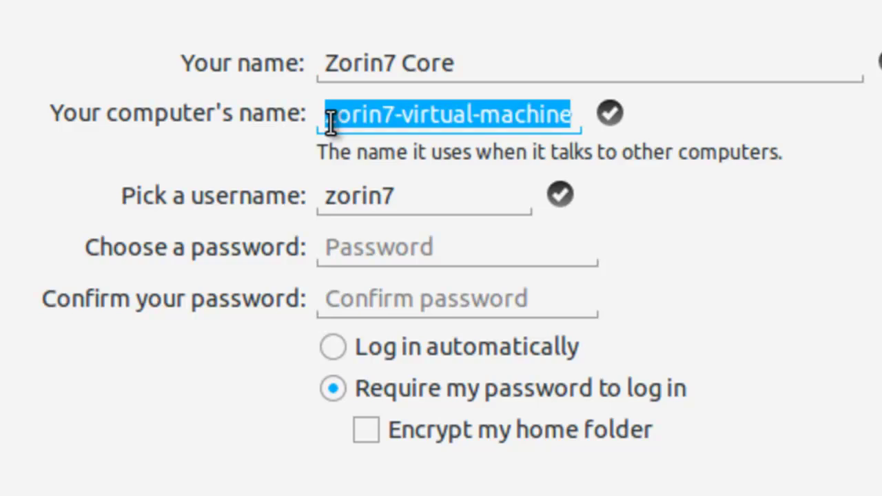
pyautogui.write('Zorin')
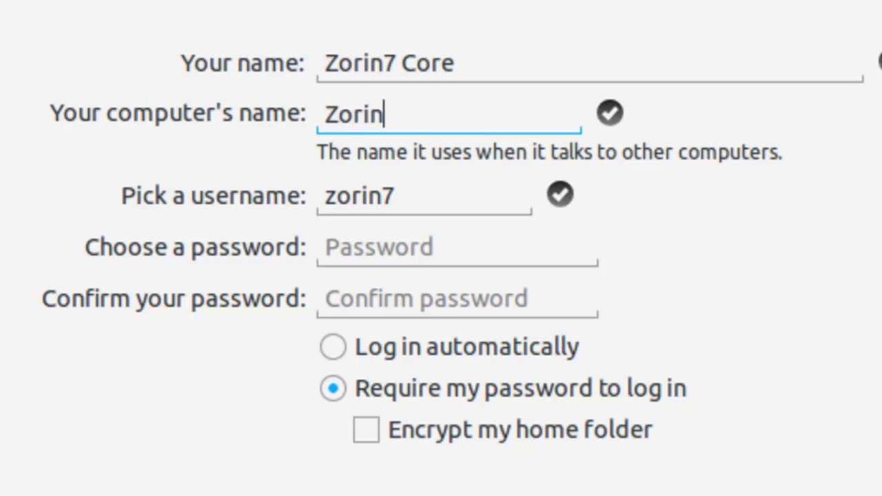
pyautogui.write('7Core')
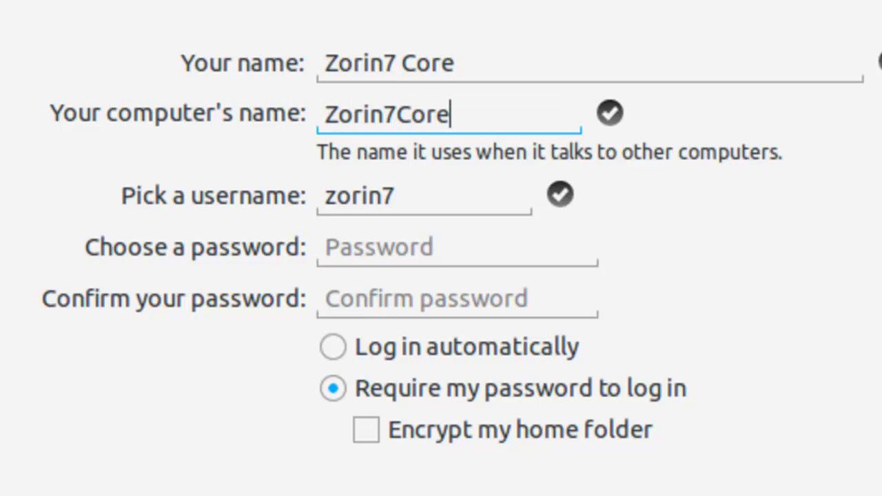
pyautogui.write('VMX')
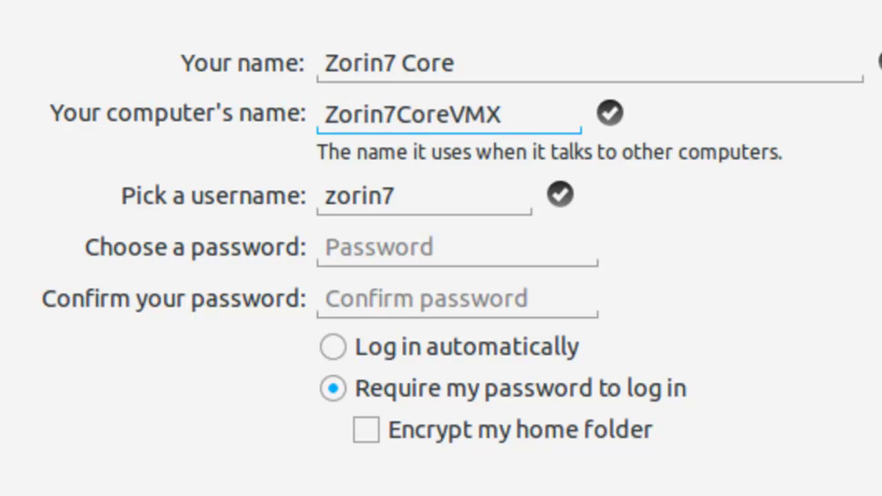
pyautogui.hotkey('ctrl', 'a')
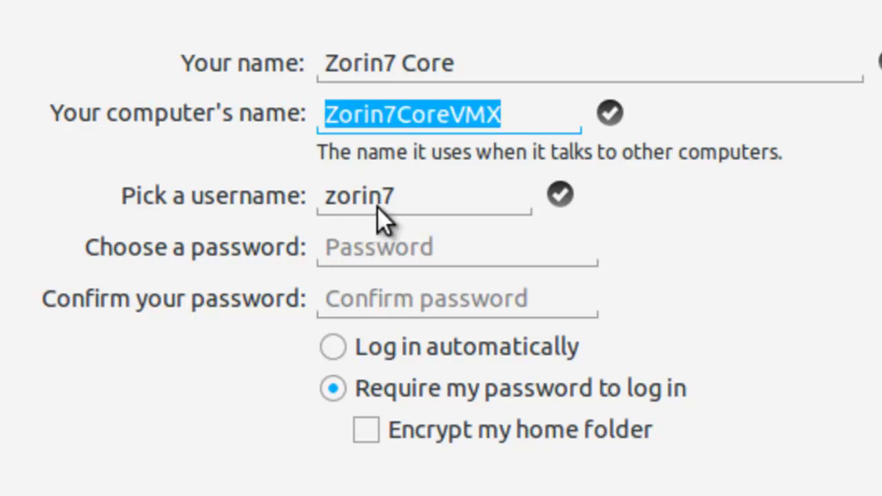
pyautogui.click(386, 247)
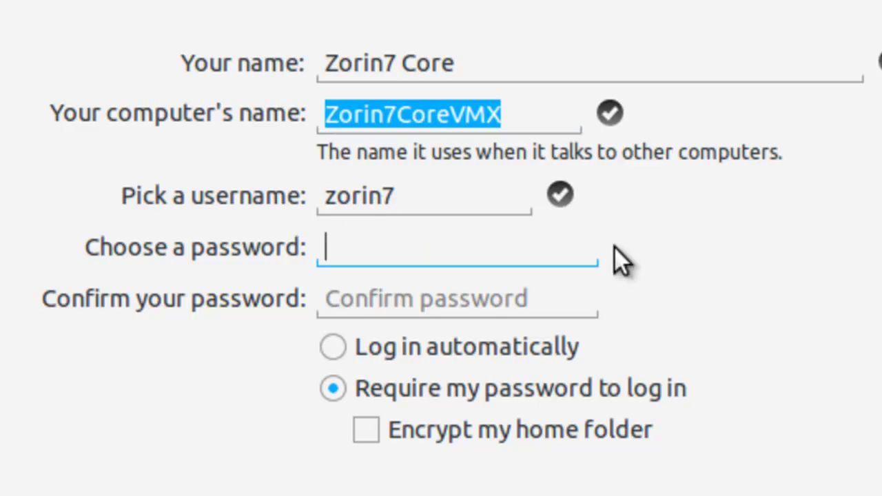
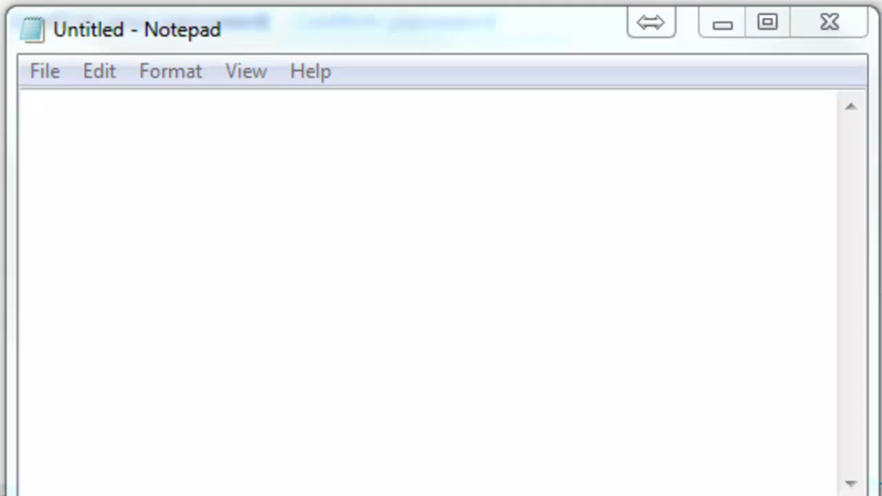
# Step: In Notepad, write the date 130913 and a 'My Name: Zorin7Core' line
pyautogui.click(371, 176)
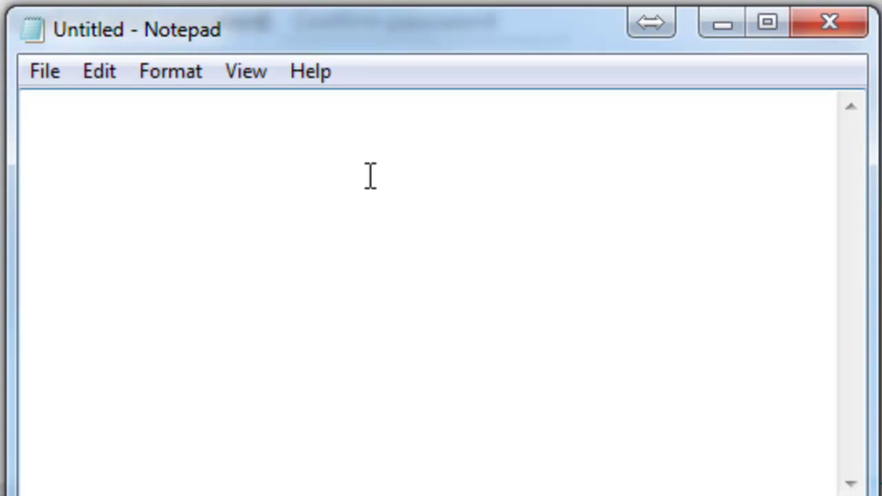
pyautogui.write('130913')
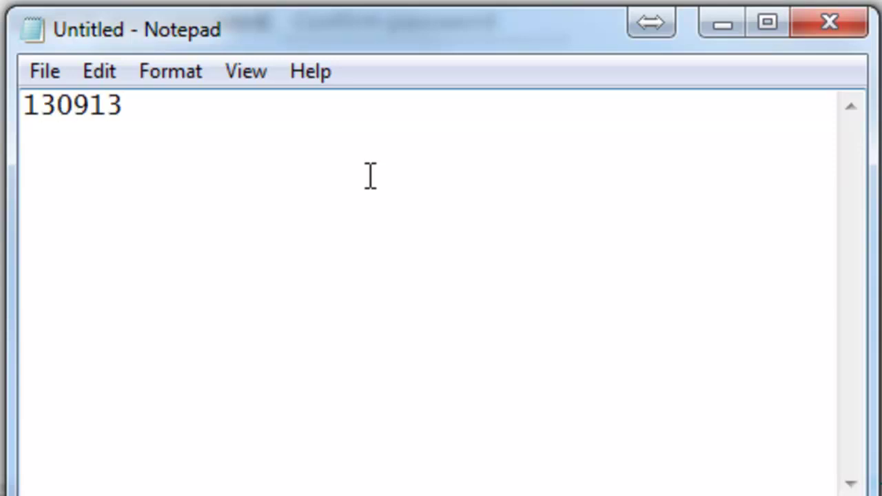
pyautogui.press('Return')
pyautogui.write('Zorin7Core')
pyautogui.press('Home')
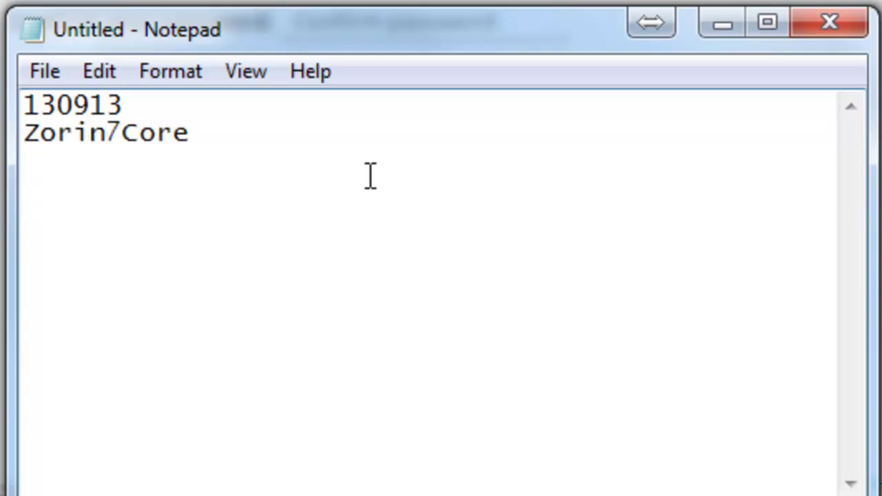
pyautogui.write('My Name:')
pyautogui.press('End')
pyautogui.press('Left')
pyautogui.press('Left')
pyautogui.press('Left')
pyautogui.press('Left')
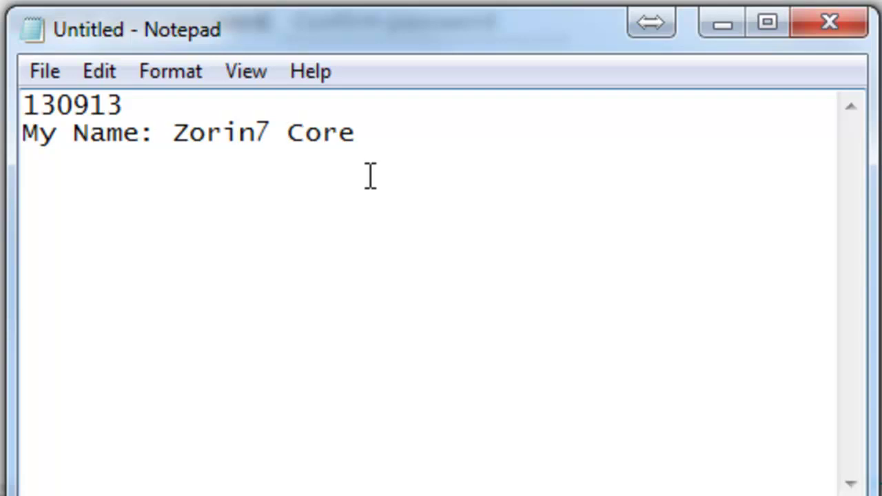
# Step: Add 'Username:' and 'Password:' lines recording the account's username and password
pyautogui.press('End')
pyautogui.press('Return')
pyautogui.press('Return')
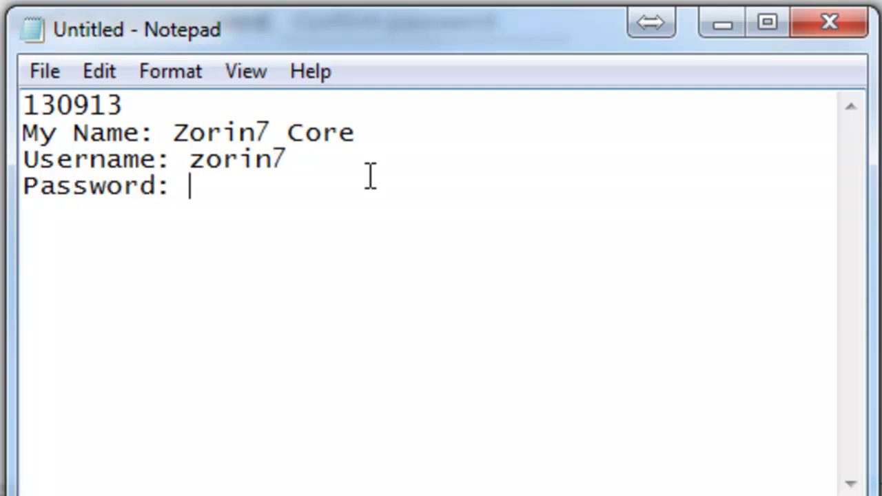
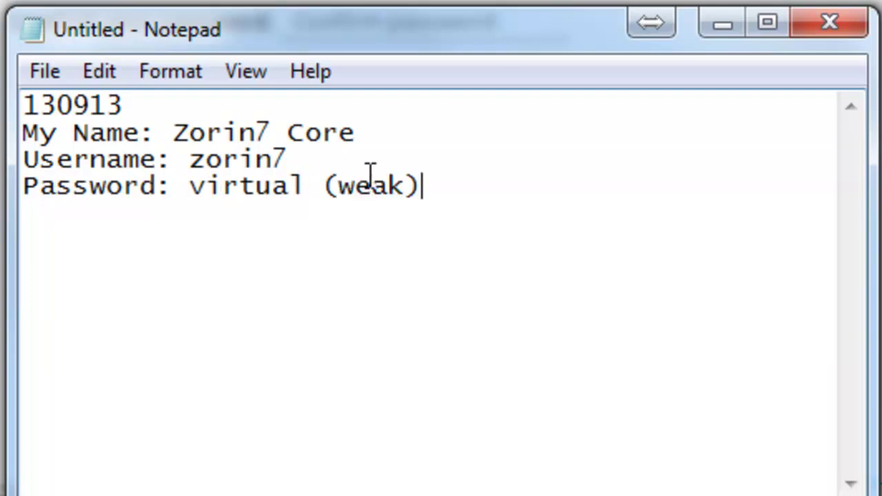
pyautogui.press('Return')
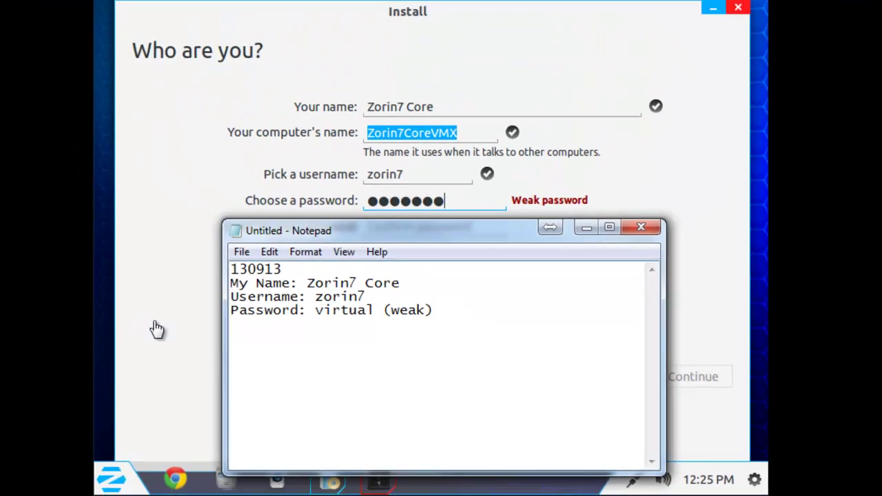
# Step: Re-enter the account password to confirm it, choose 'Log in automatically', and continue to Installation Complete
pyautogui.click(0, 254)
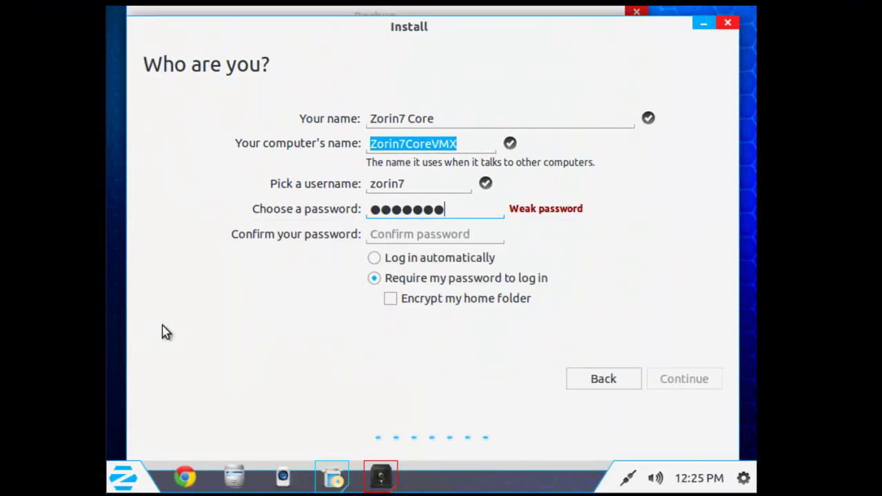
pyautogui.click(409, 236)
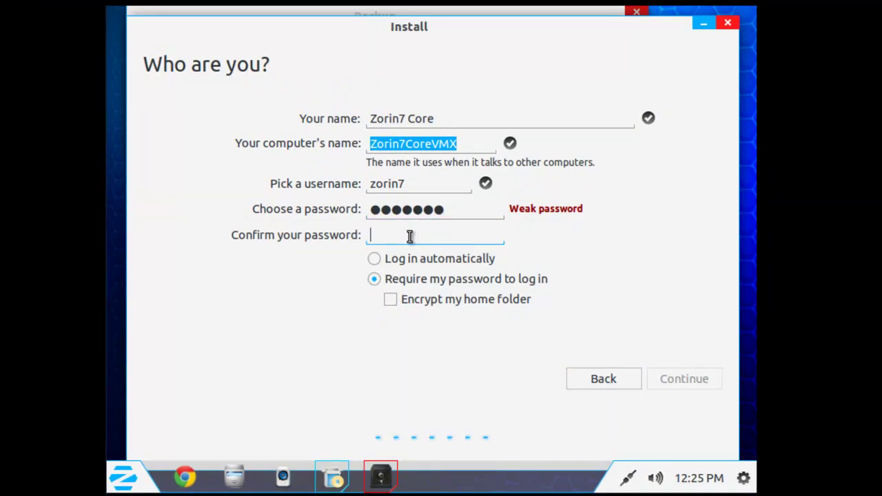
pyautogui.write('*******')
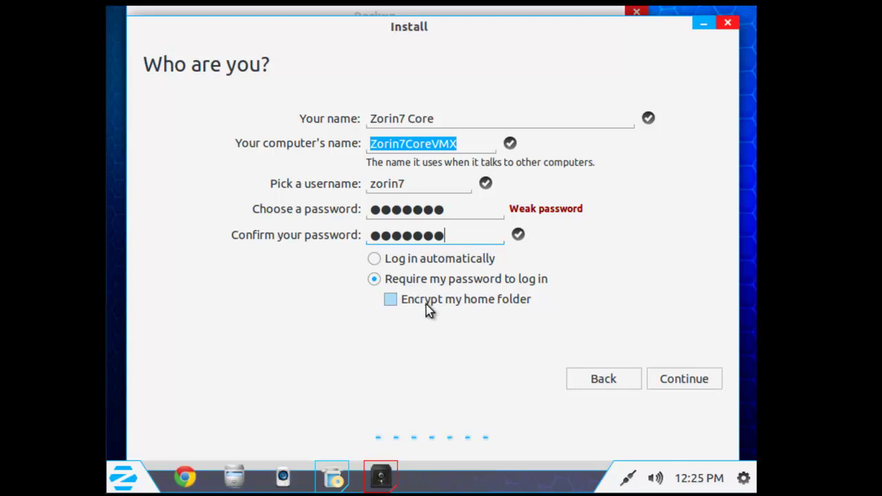
pyautogui.click(457, 266)
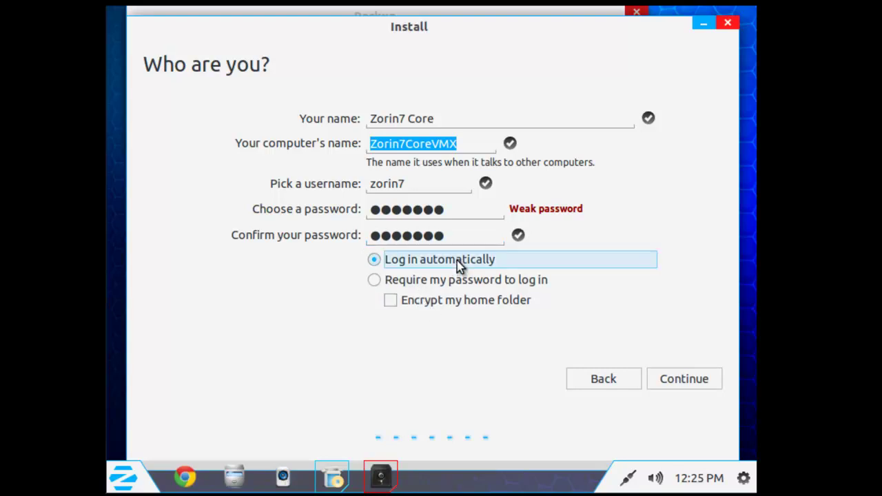
pyautogui.click(696, 386)
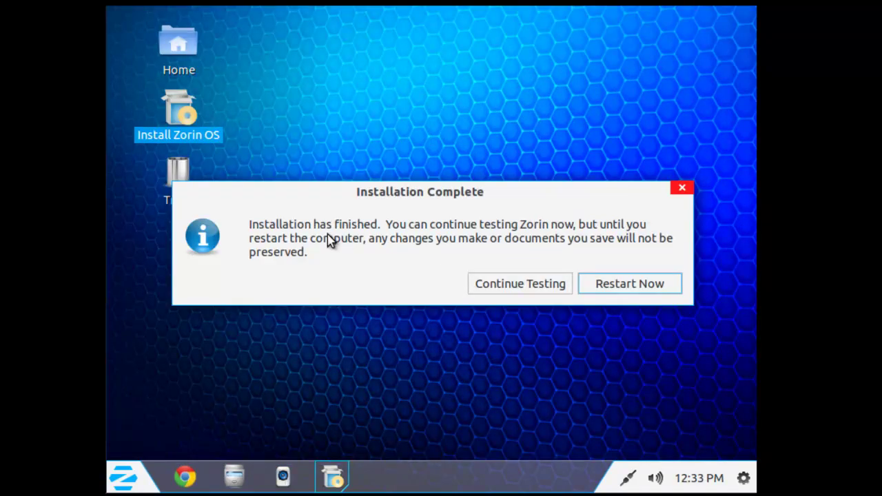
# Step: Choose Restart Now in the Installation Complete dialog to reboot the computer
pyautogui.click(628, 291)
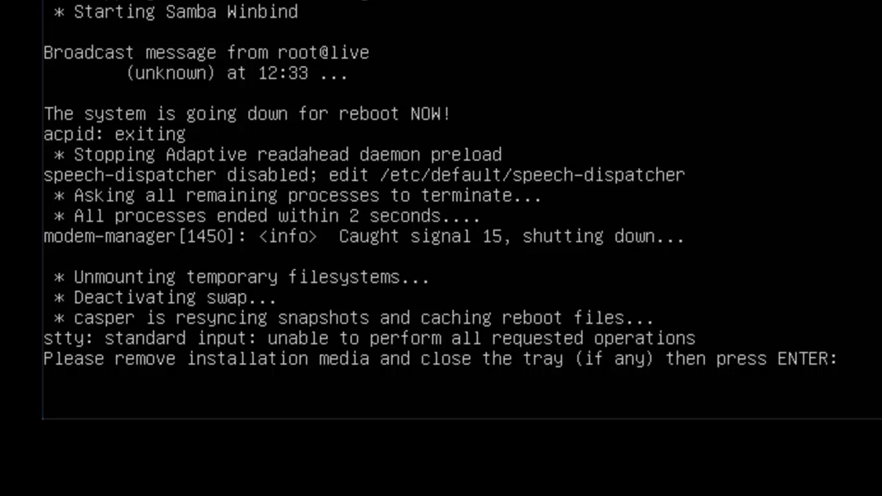
# Step: Continue past the media prompt, browse the Zorin and unknown Linux GRUB entries, then return to Zorin
pyautogui.press('Return')
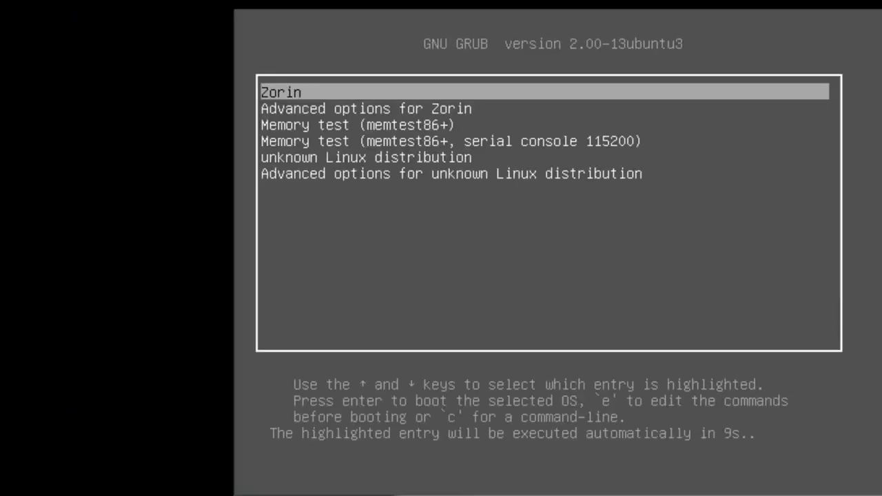
pyautogui.press('Down')
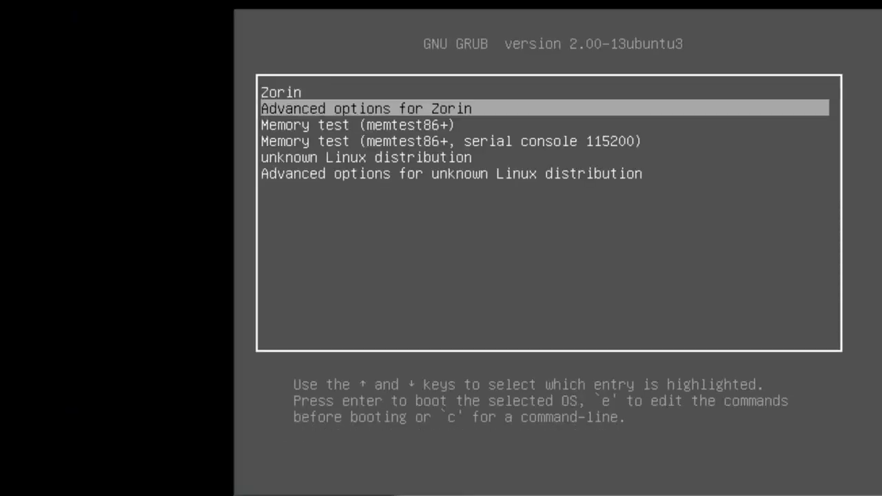
pyautogui.press('Down')
pyautogui.press('Down')
pyautogui.press('Down')
pyautogui.press('Down')
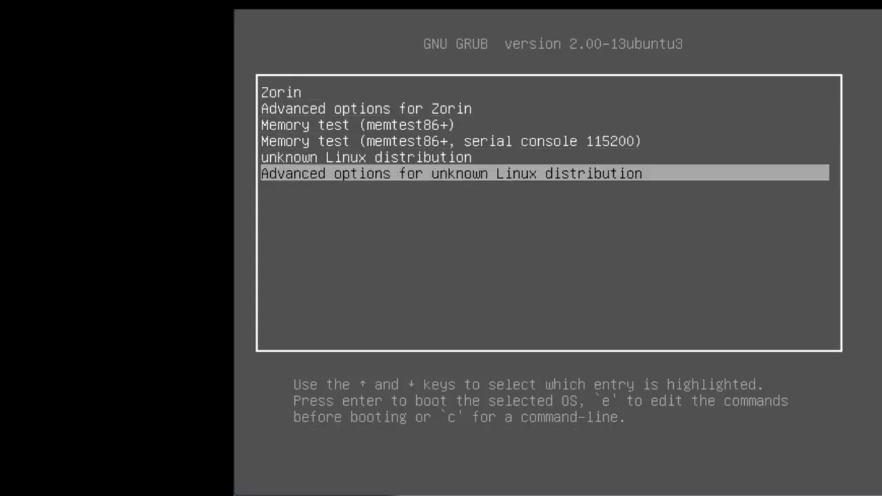
pyautogui.press('Up')
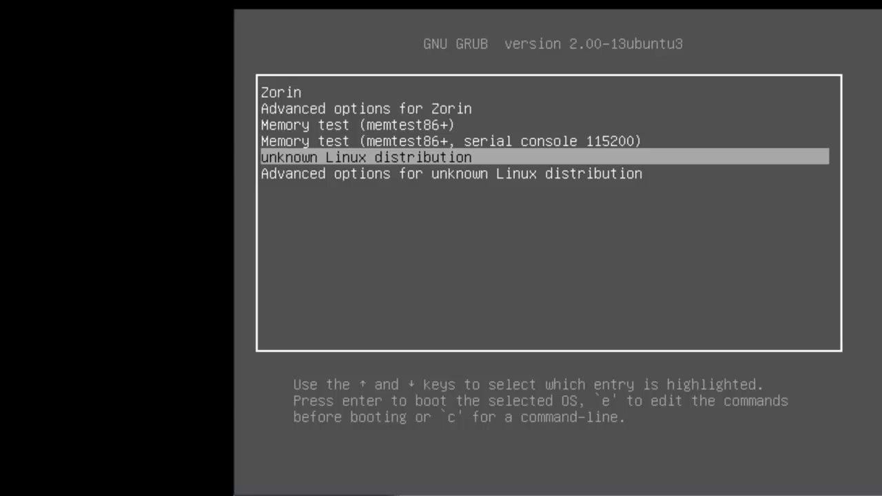
pyautogui.press('Up')
pyautogui.press('Up')
pyautogui.press('Up')
pyautogui.press('Up')
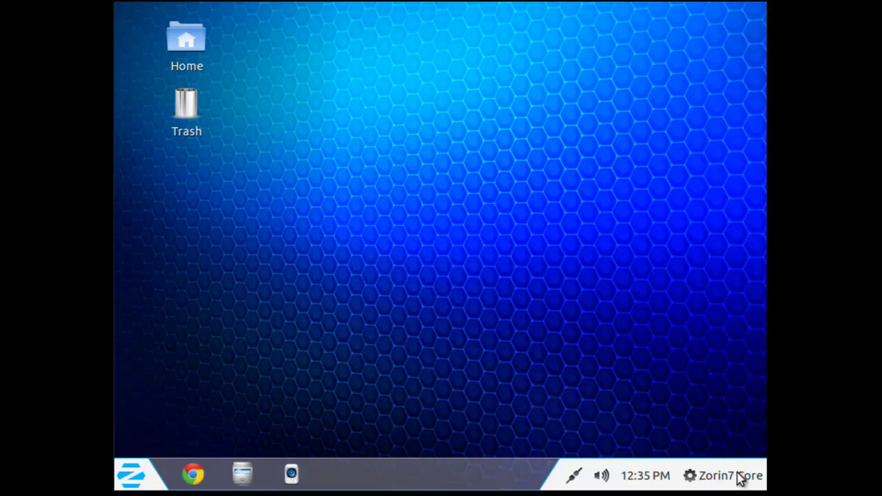
pyautogui.click(691, 482)
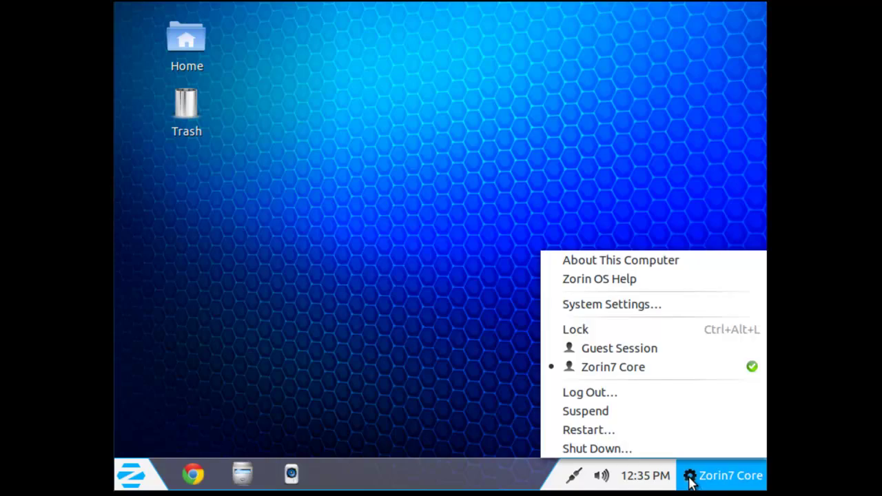
pyautogui.click(659, 267)
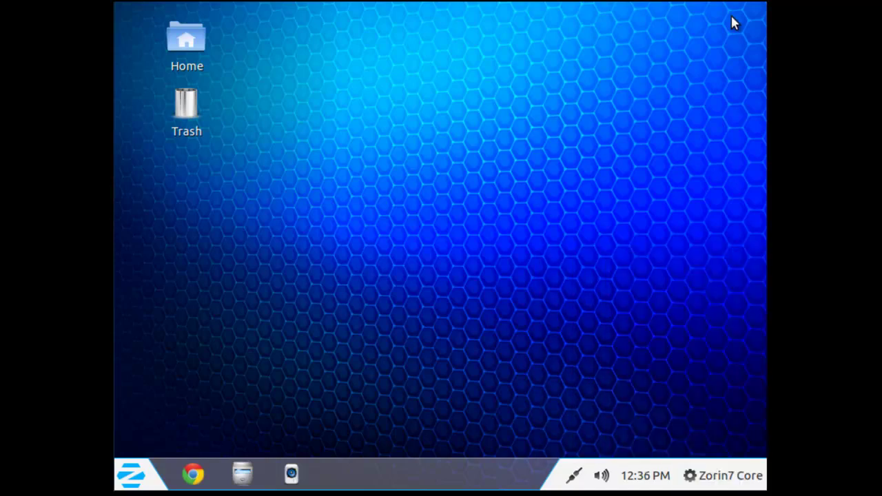
pyautogui.click(577, 479)
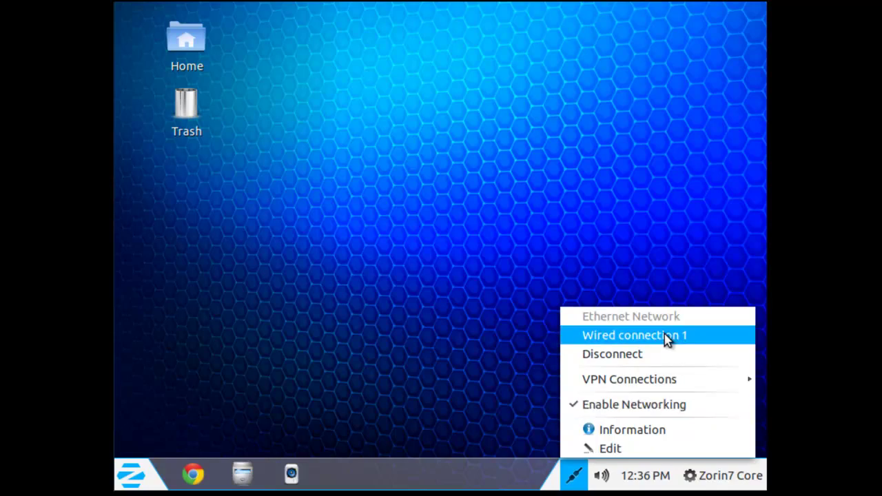
pyautogui.click(664, 271)
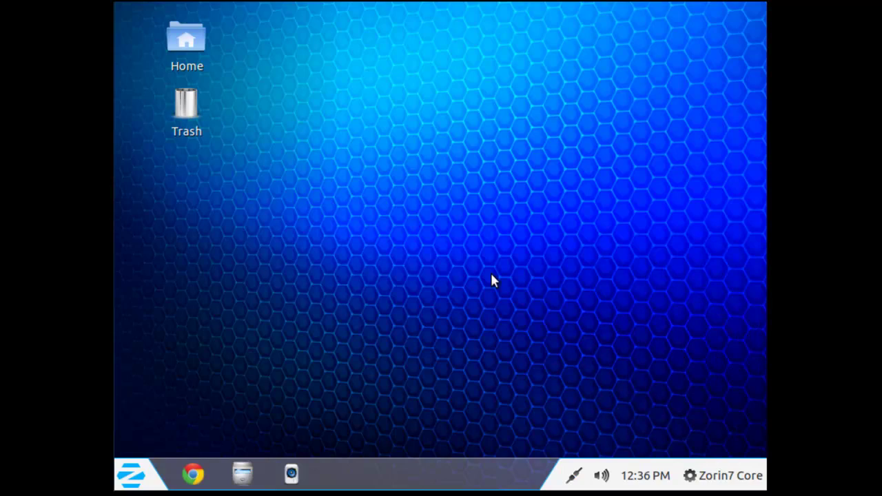
# Step: Launch GParted Partition Editor from System Tools > Administration and authenticate with the administrator password
pyautogui.click(141, 476)
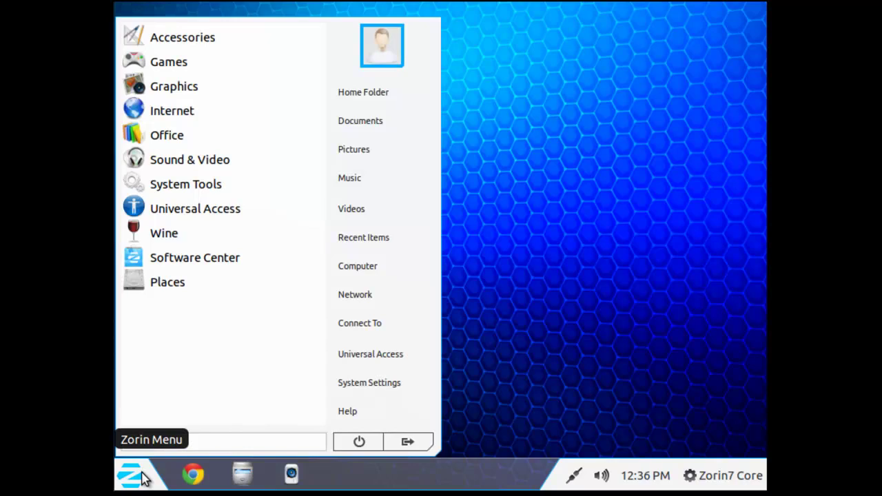
pyautogui.click(268, 189)
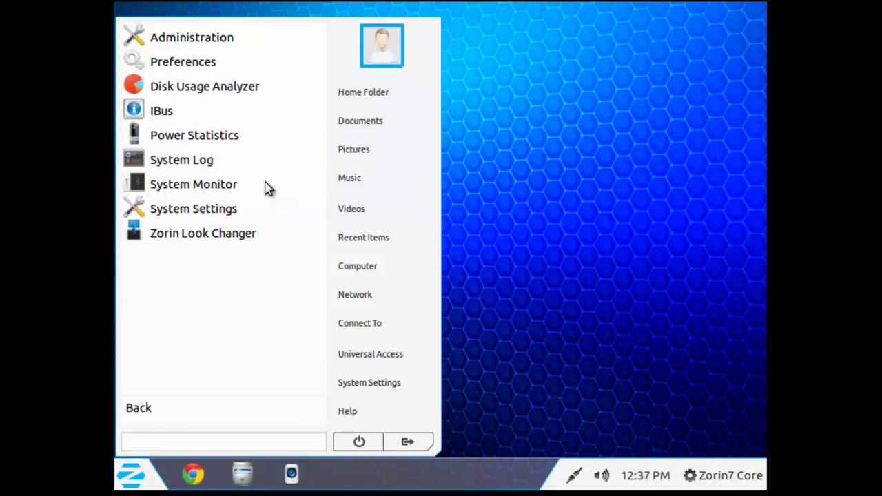
pyautogui.click(214, 42)
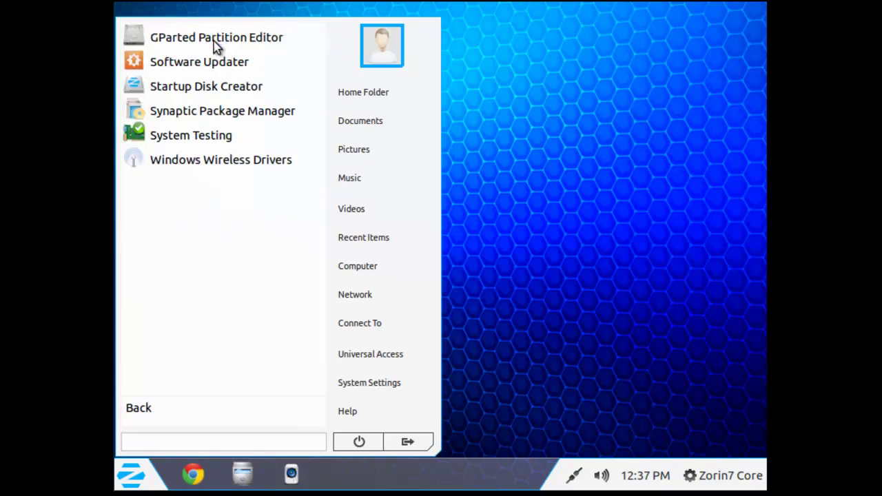
pyautogui.click(213, 39)
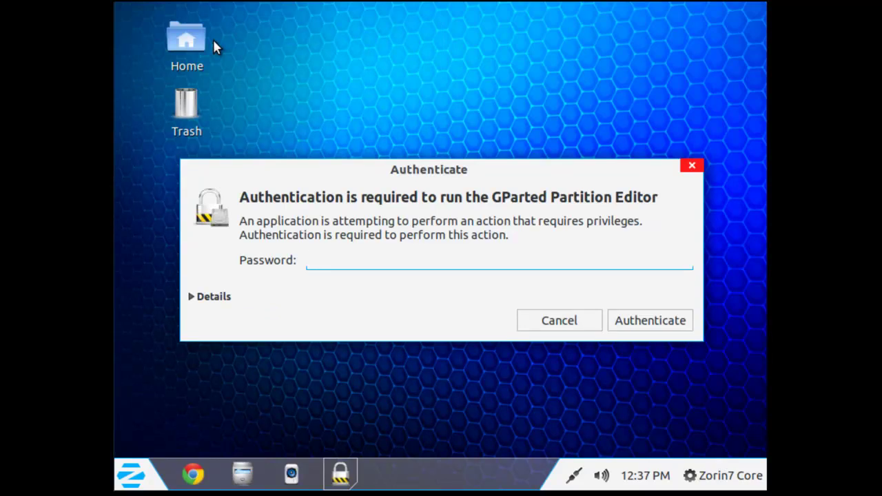
pyautogui.write('•••••••')
pyautogui.press('Return')
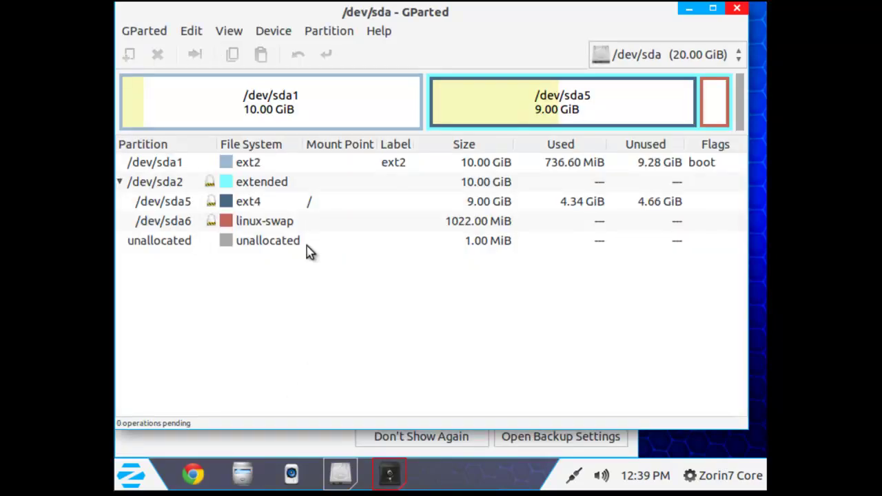
# Step: Select the ext2, extended, ext4 root, swap and unallocated rows in turn, then close GParted
pyautogui.click(234, 126)
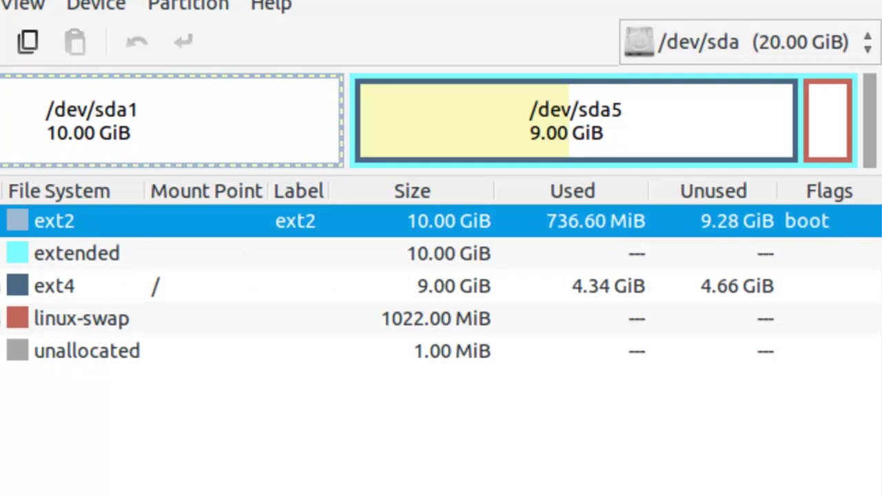
pyautogui.click(76, 253)
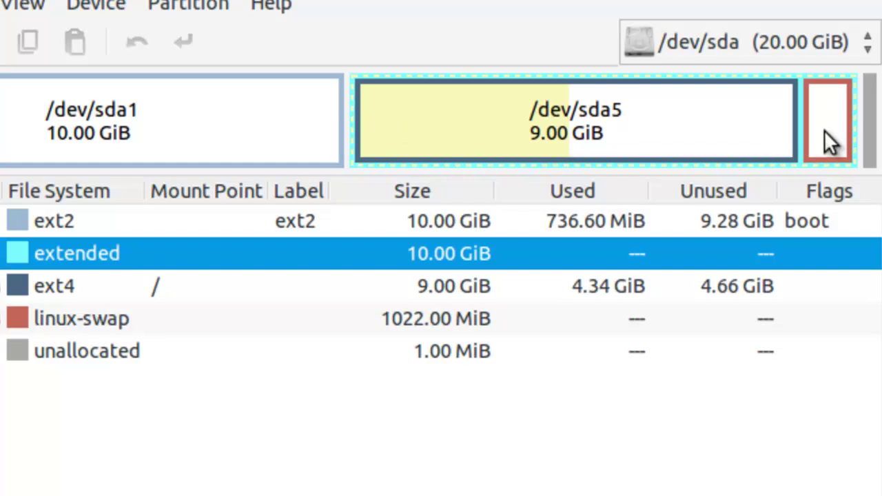
pyautogui.click(262, 293)
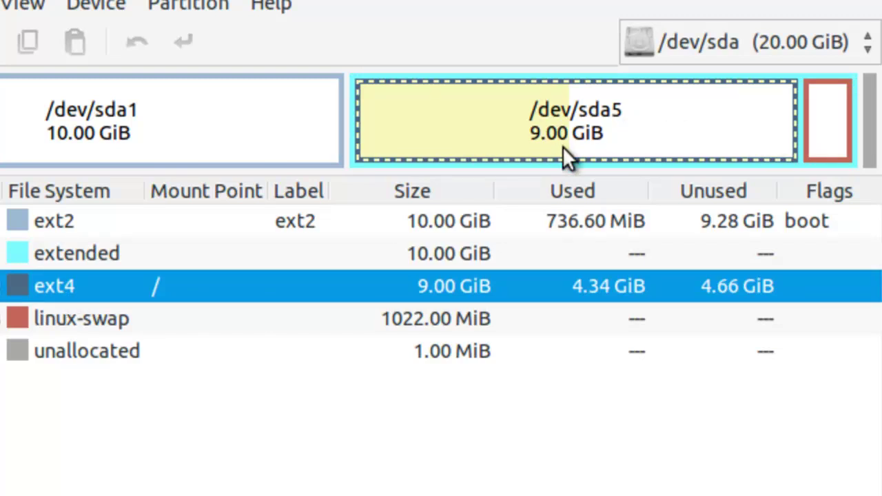
pyautogui.click(527, 318)
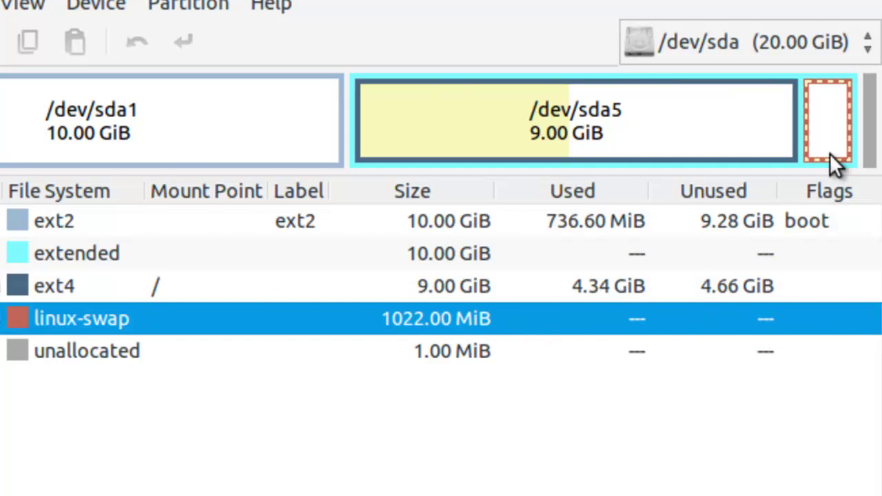
pyautogui.click(649, 348)
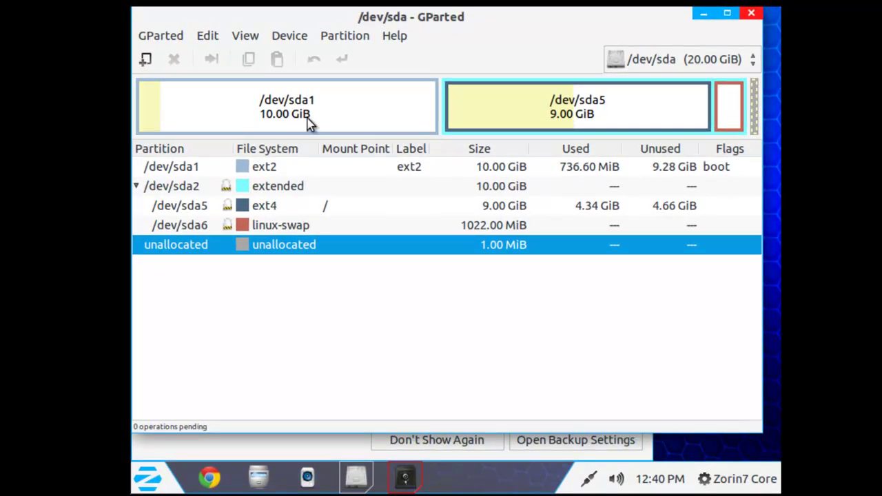
pyautogui.click(751, 13)
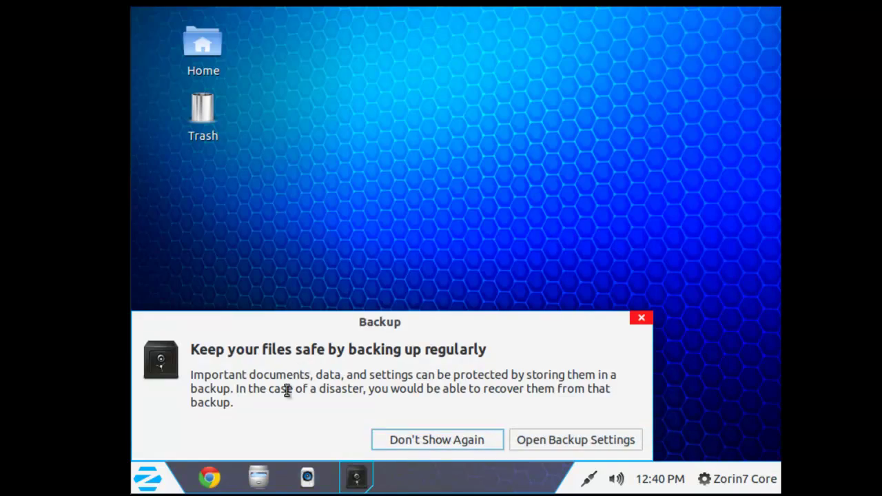
# Step: Open Backup Settings via 'Just show my backup settings', review the Overview, then close the window
pyautogui.click(589, 447)
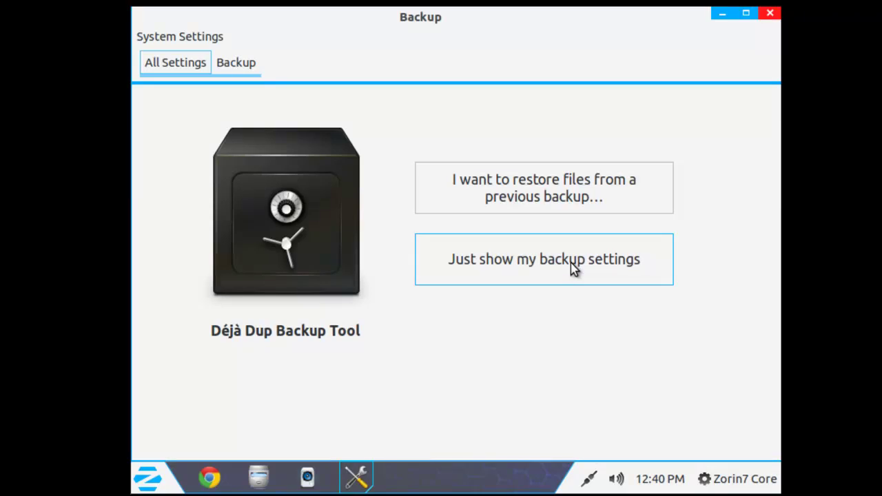
pyautogui.click(572, 269)
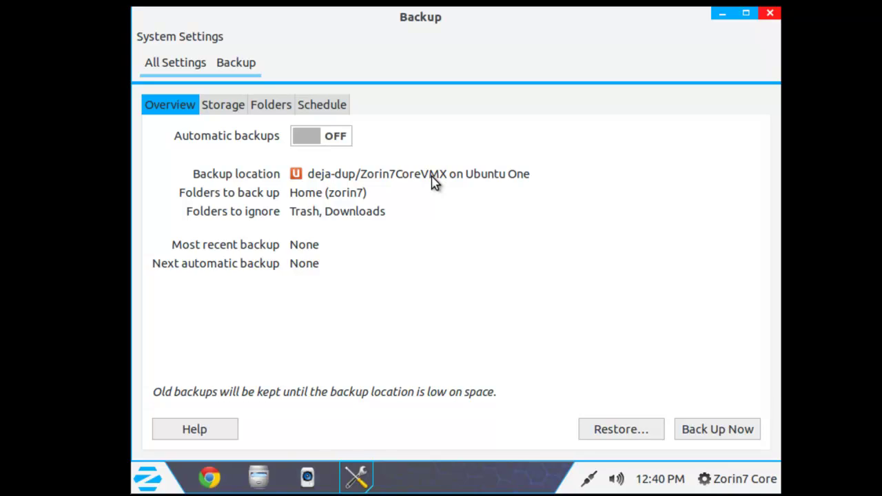
pyautogui.click(770, 14)
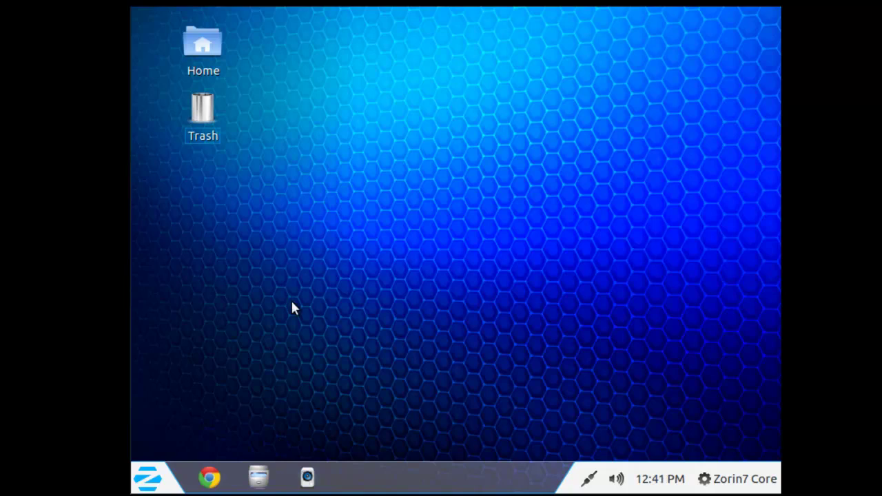
# Step: Shut down Zorin OS from the Zorin Menu's Power button and confirm Shut Down
pyautogui.click(143, 480)
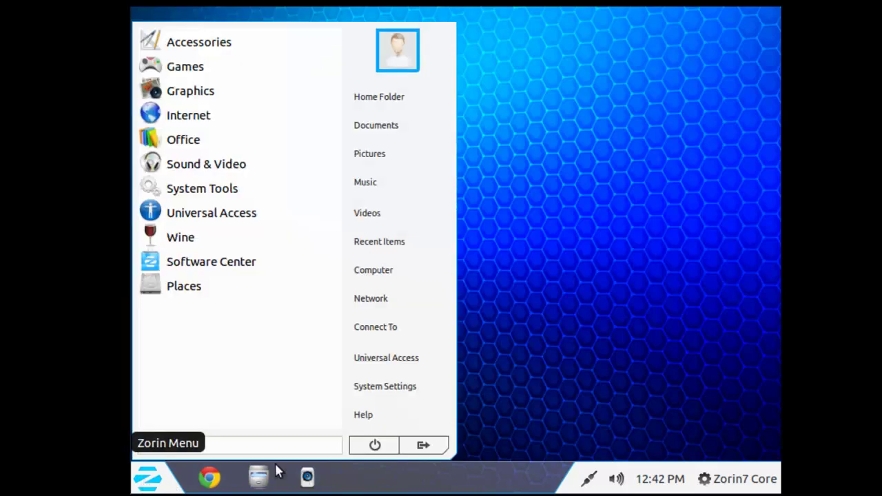
pyautogui.click(375, 447)
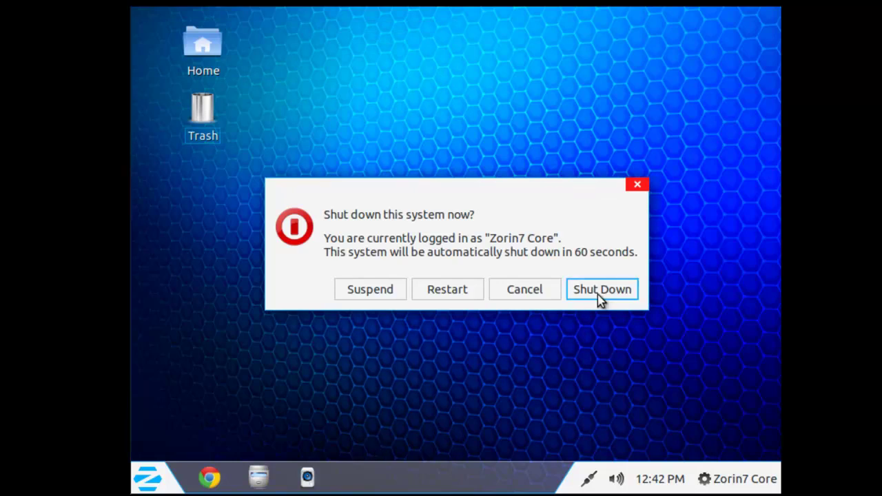
pyautogui.click(598, 294)
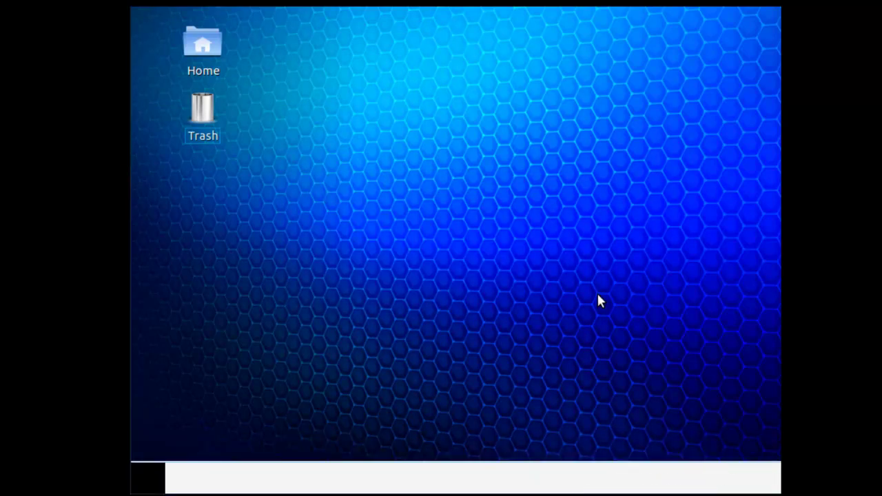